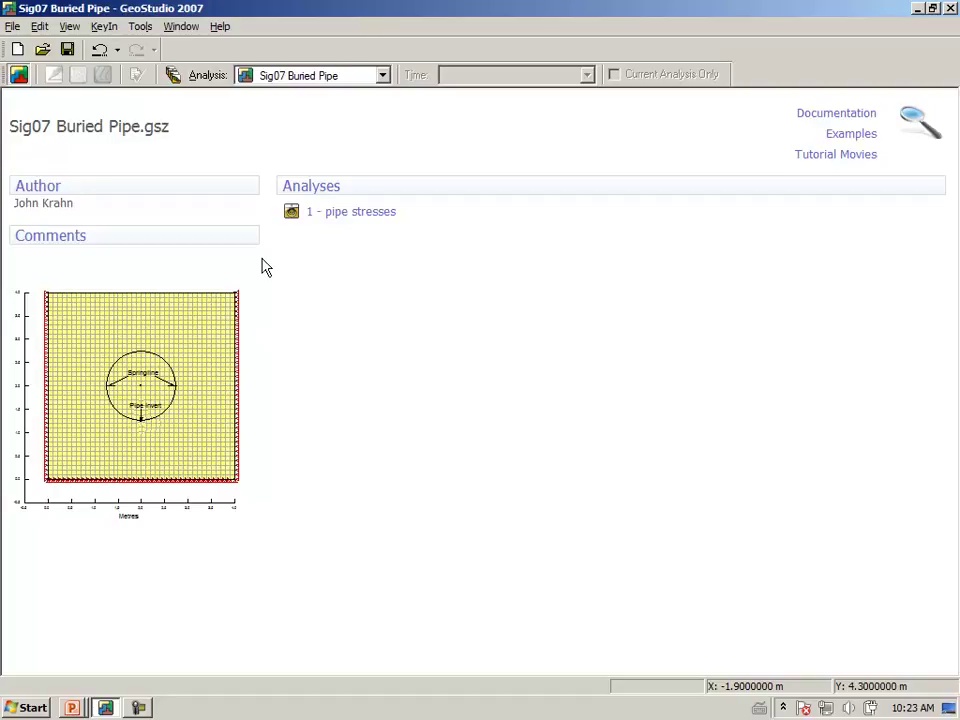
Turn off background grid snapping and confirm 'pipe stresses' is a Load/Deformation analysis.
click(333, 213)
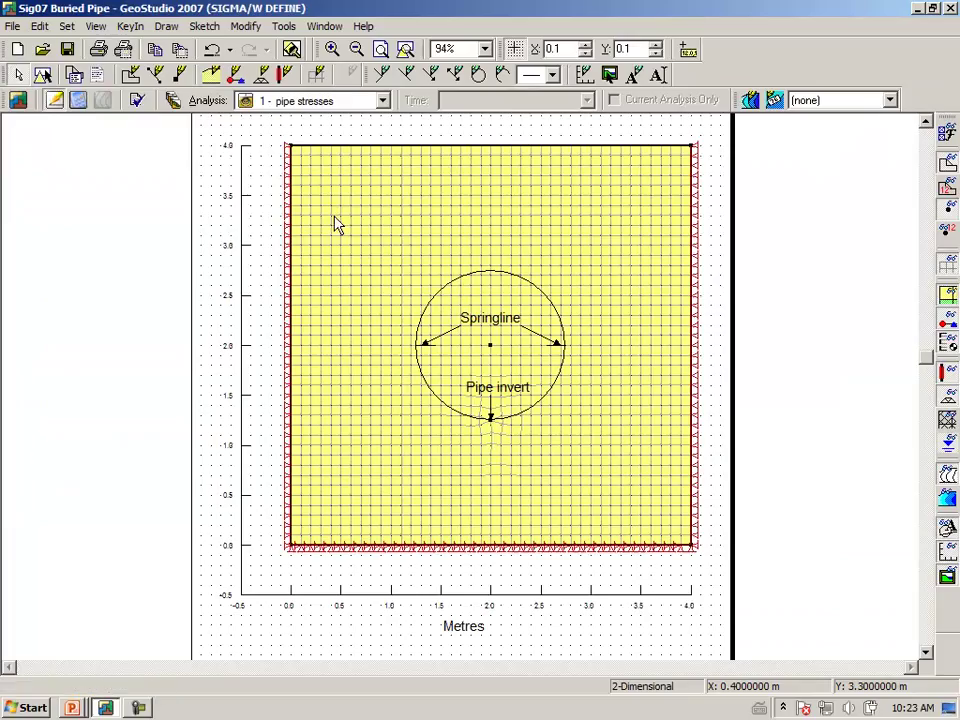
click(516, 56)
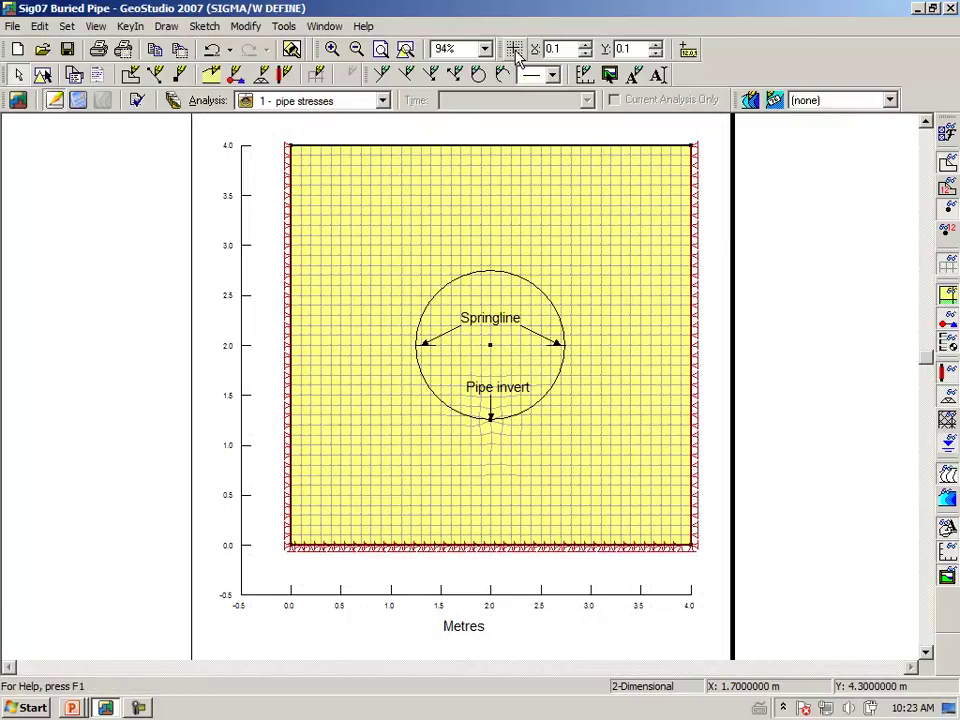
click(172, 100)
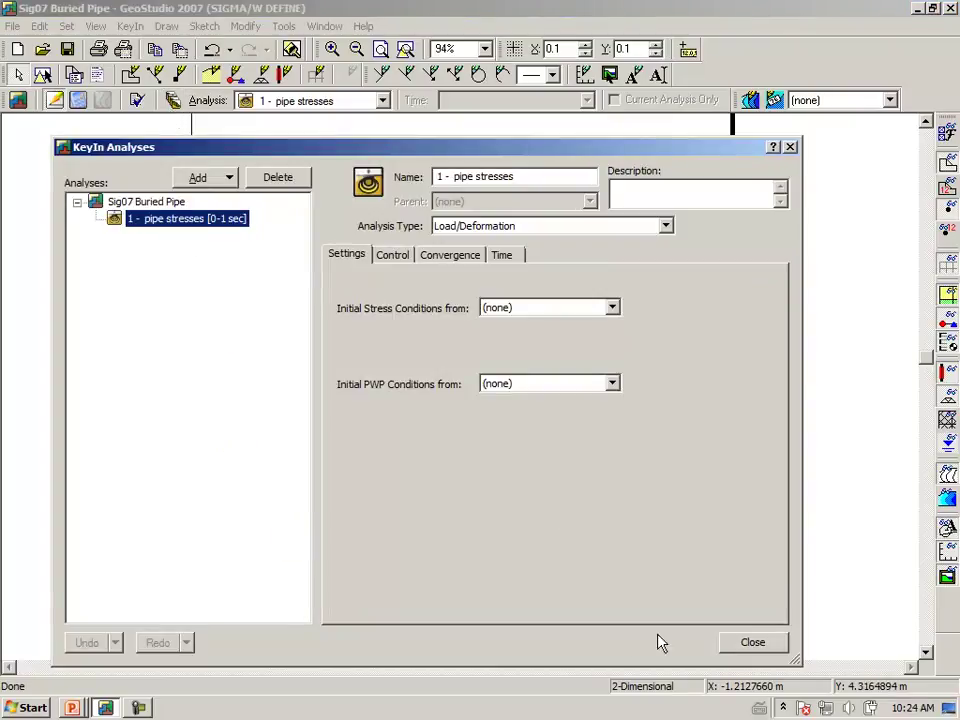
click(745, 640)
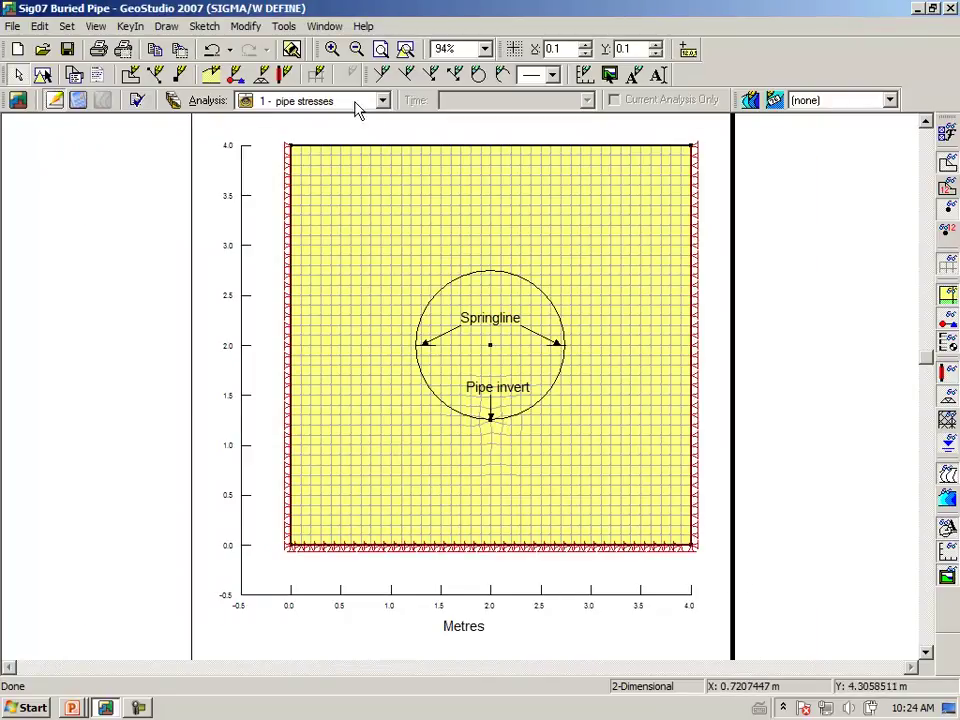
Zoom in around the pipe circle and check the invert point sits at X 2 m, Y 1.25 m.
click(333, 50)
drag(337, 181, 637, 504)
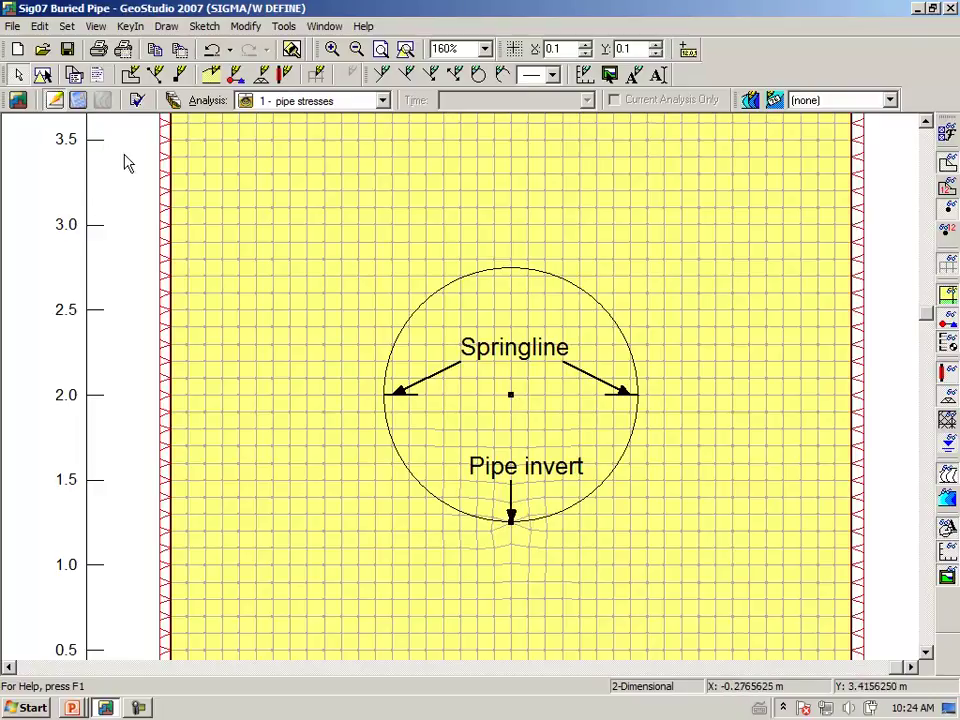
click(156, 30)
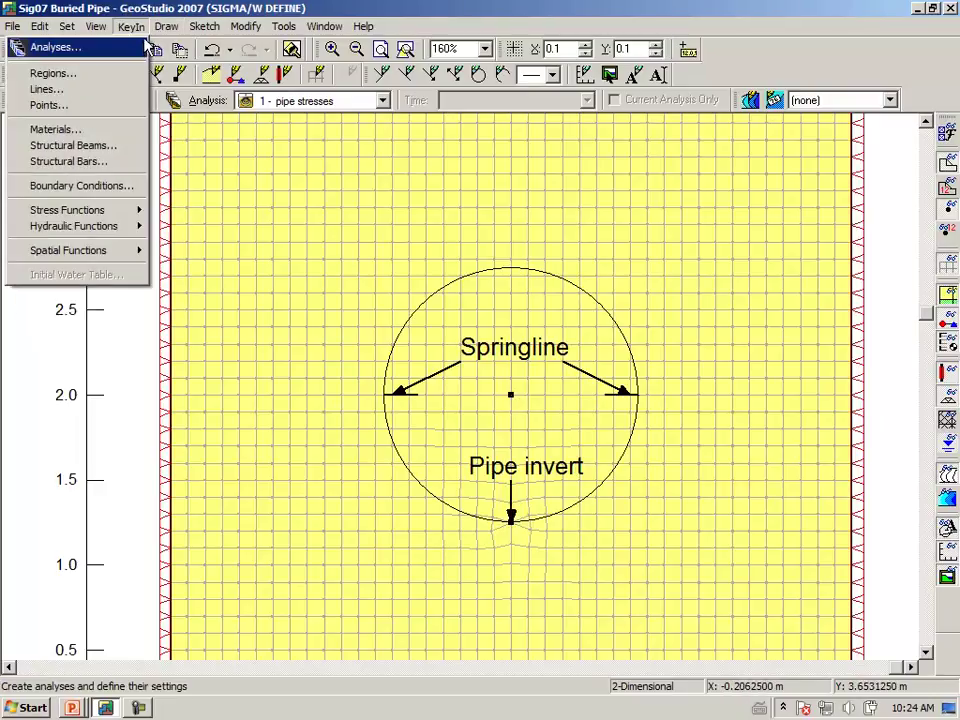
click(140, 86)
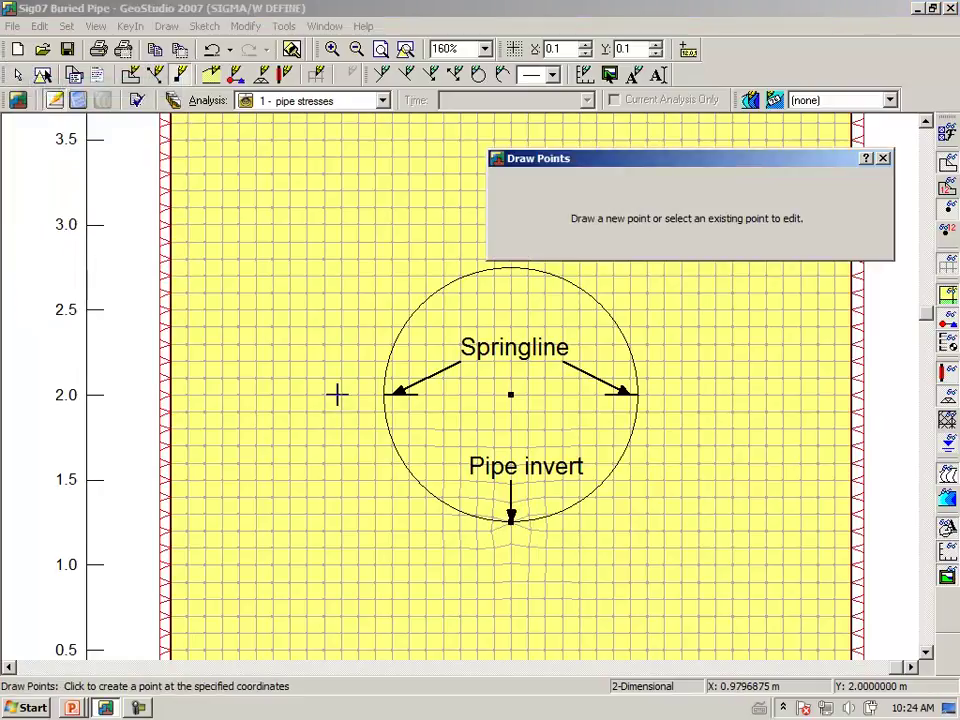
click(511, 522)
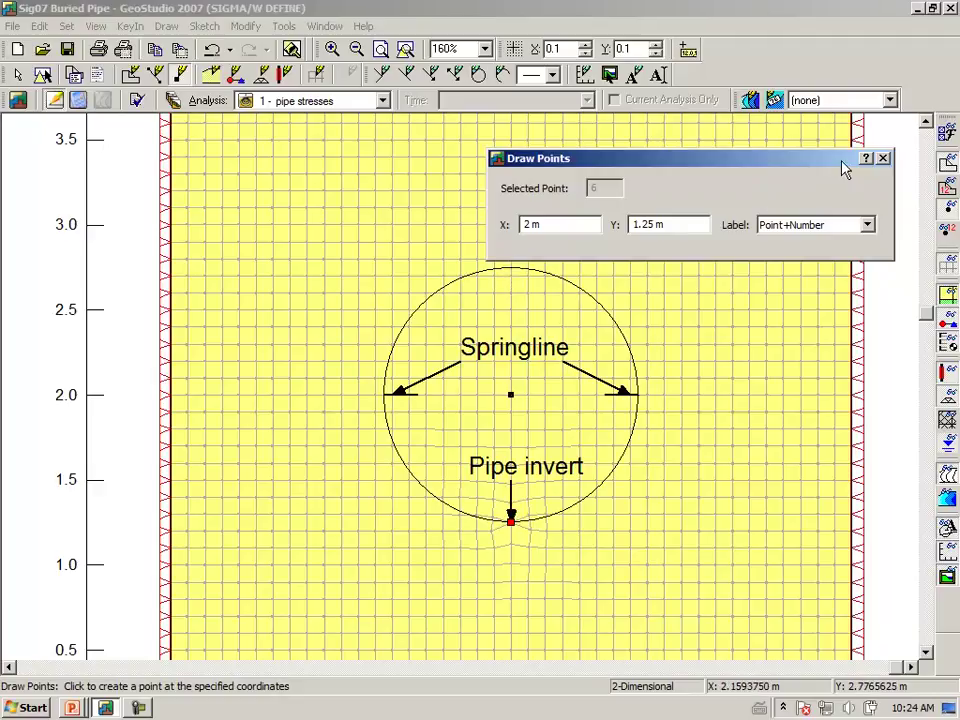
click(883, 160)
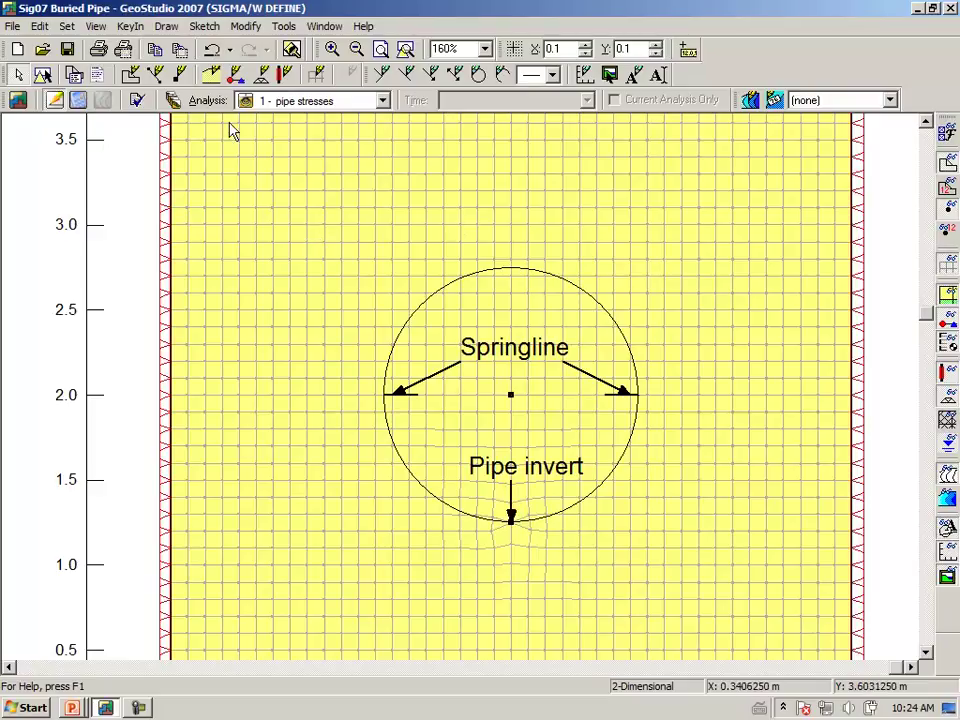
Draw a circular opening centred at (2 m, 2 m) with its radius reaching the pipe-invert point.
click(167, 27)
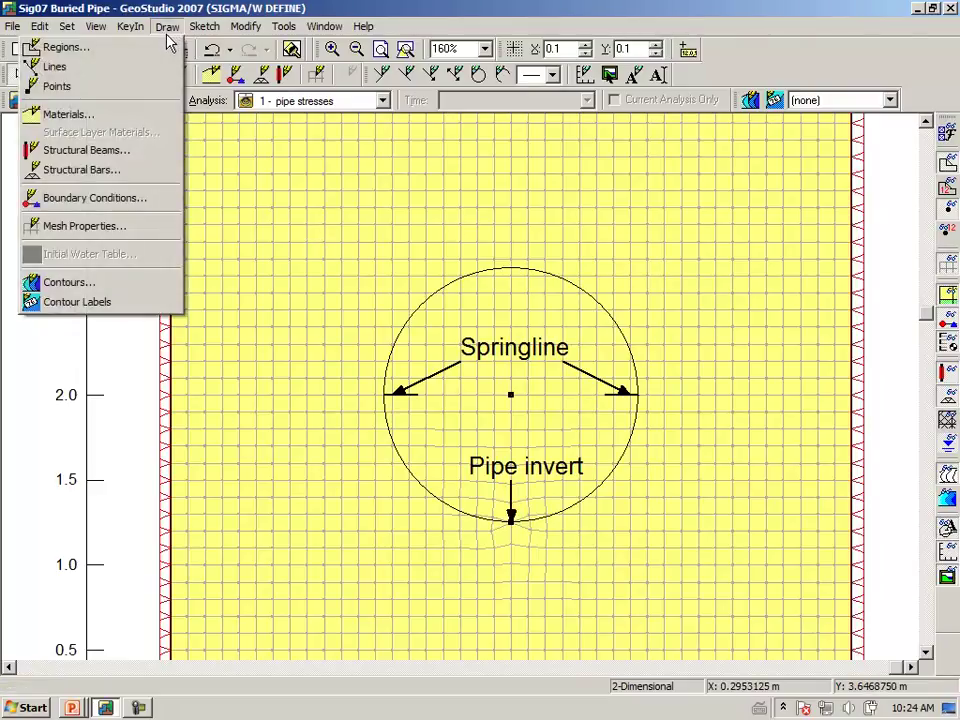
click(163, 50)
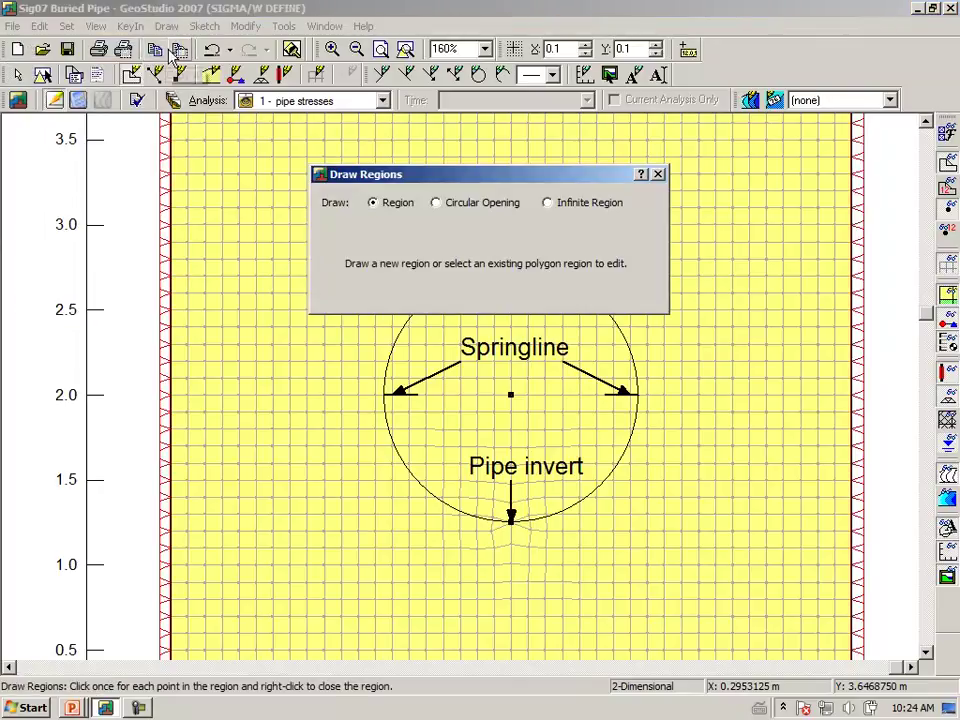
click(436, 203)
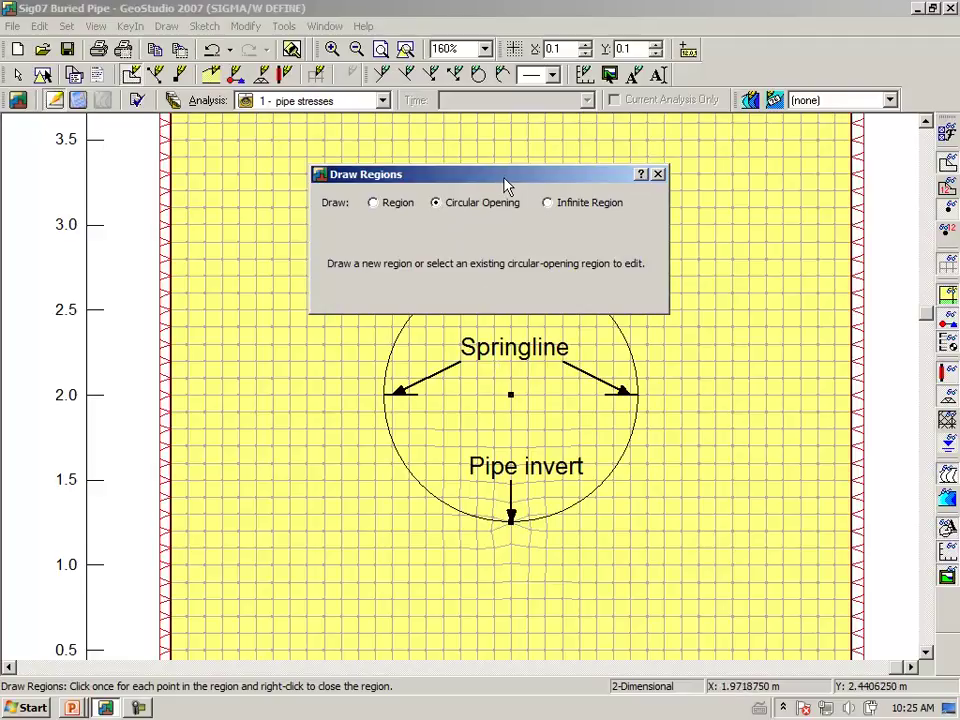
drag(506, 178, 563, 128)
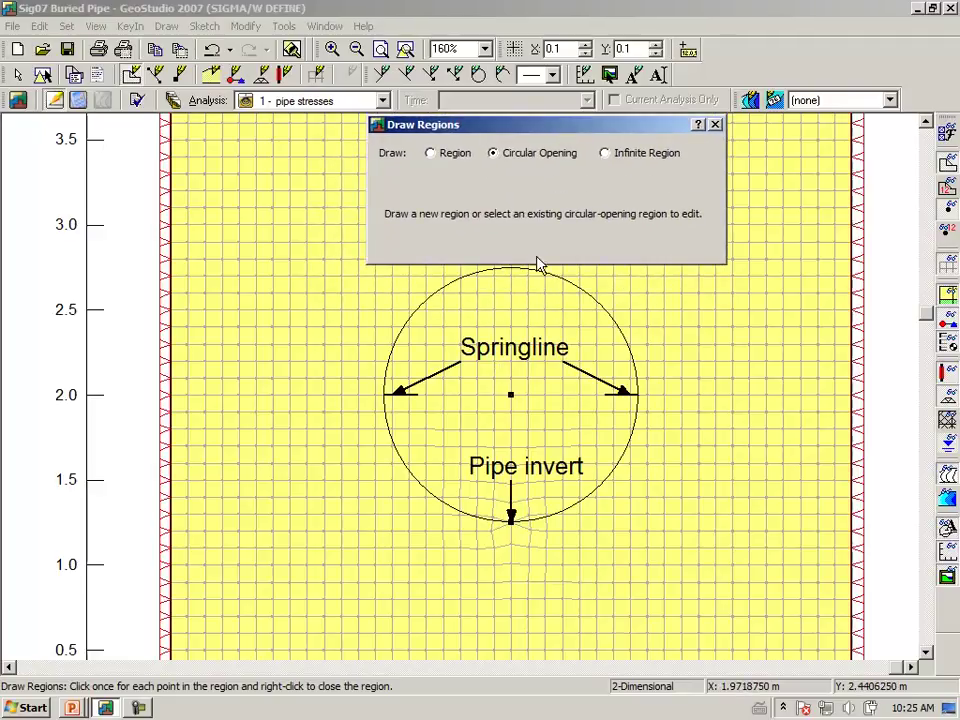
click(511, 395)
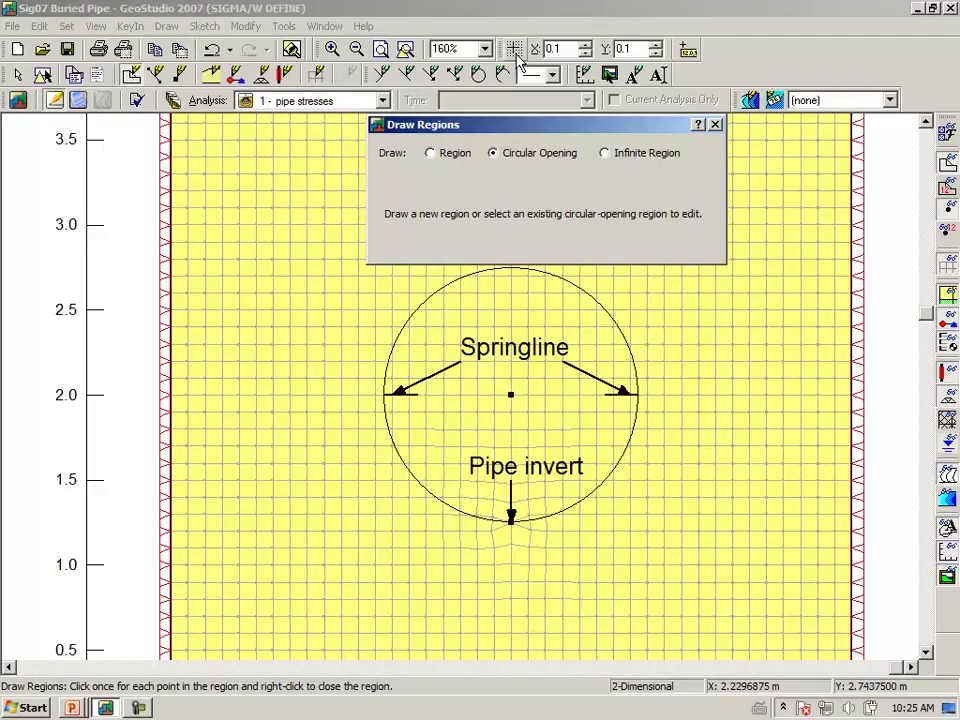
click(511, 395)
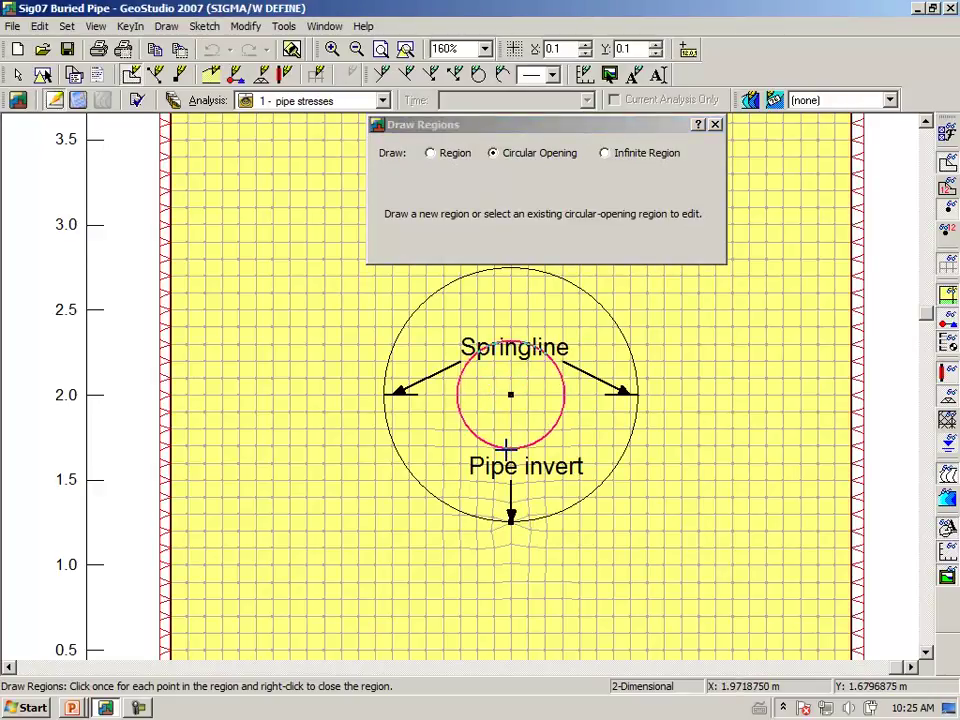
click(511, 459)
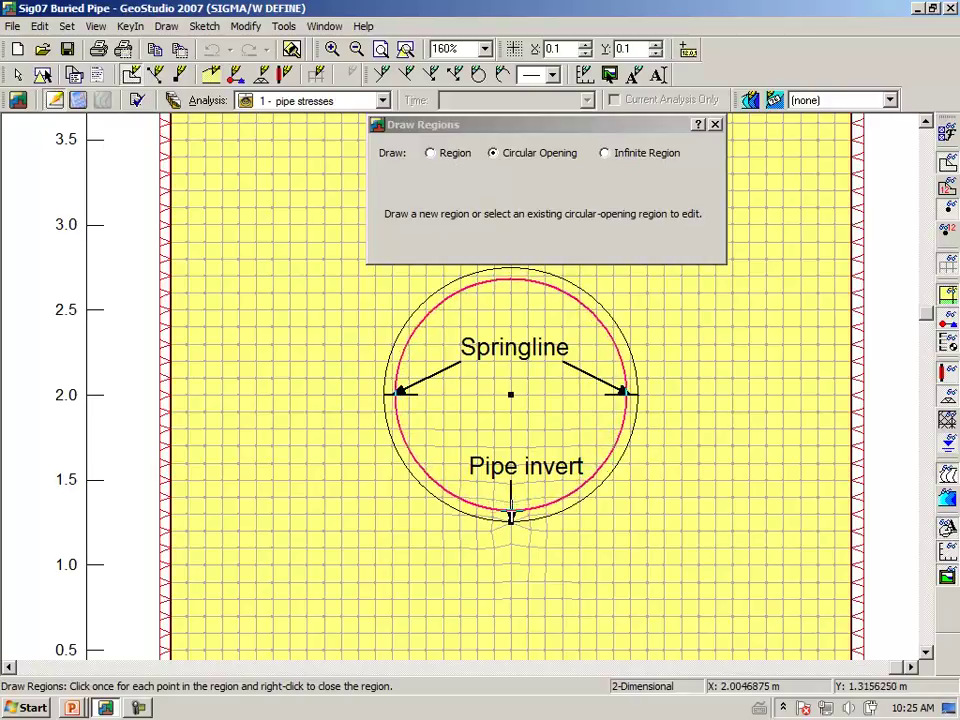
click(511, 516)
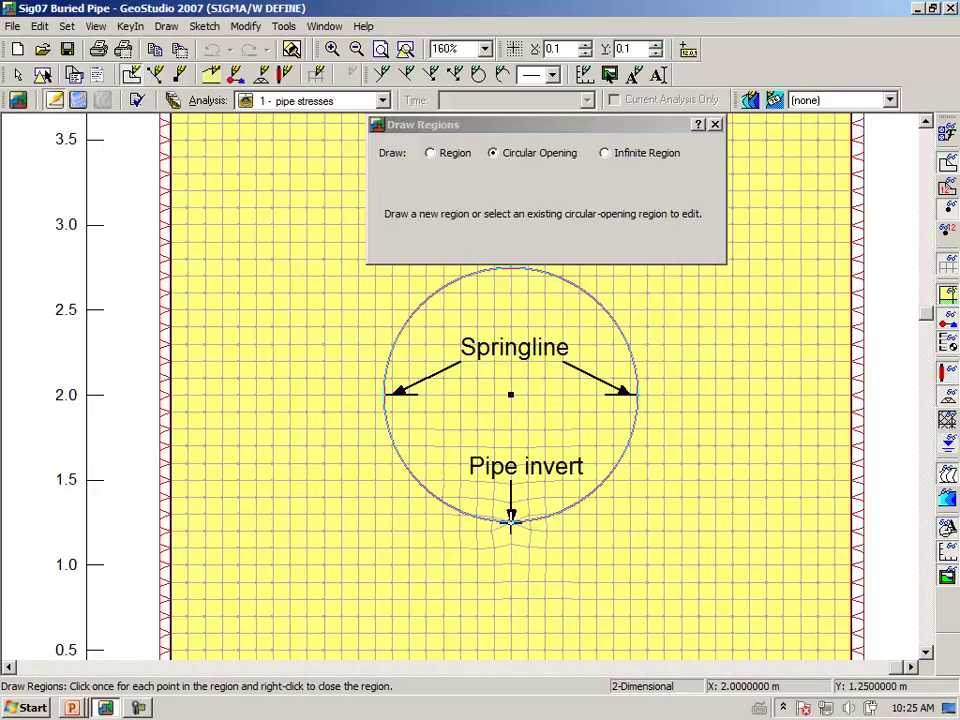
click(511, 520)
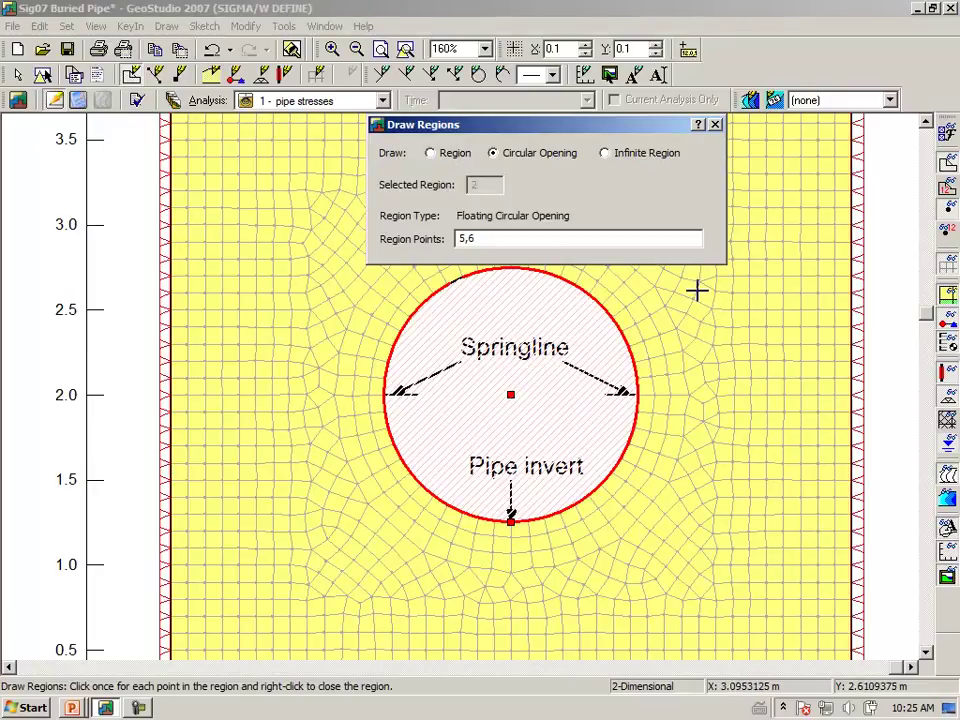
click(716, 125)
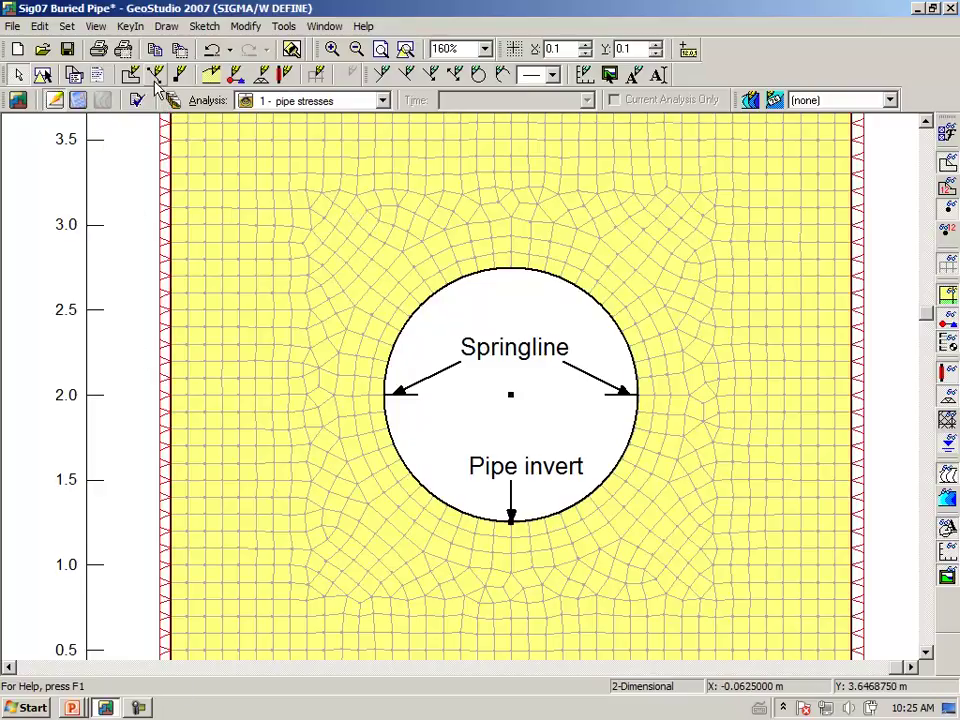
Fill the pipe circle with 1 - Soil material, then undo it so the opening stays empty.
click(166, 27)
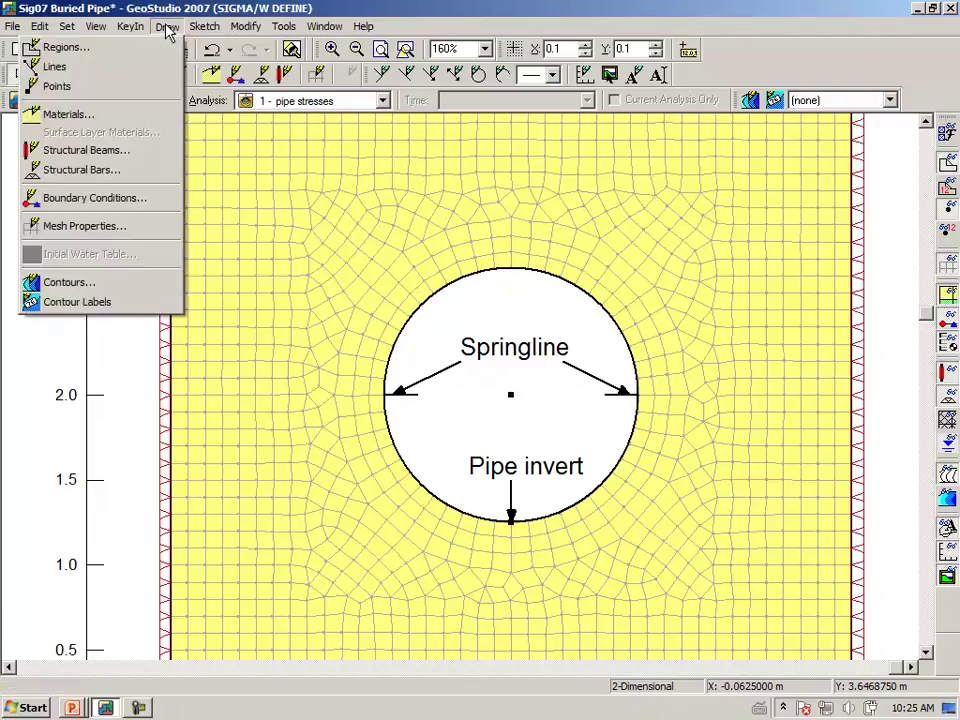
click(110, 113)
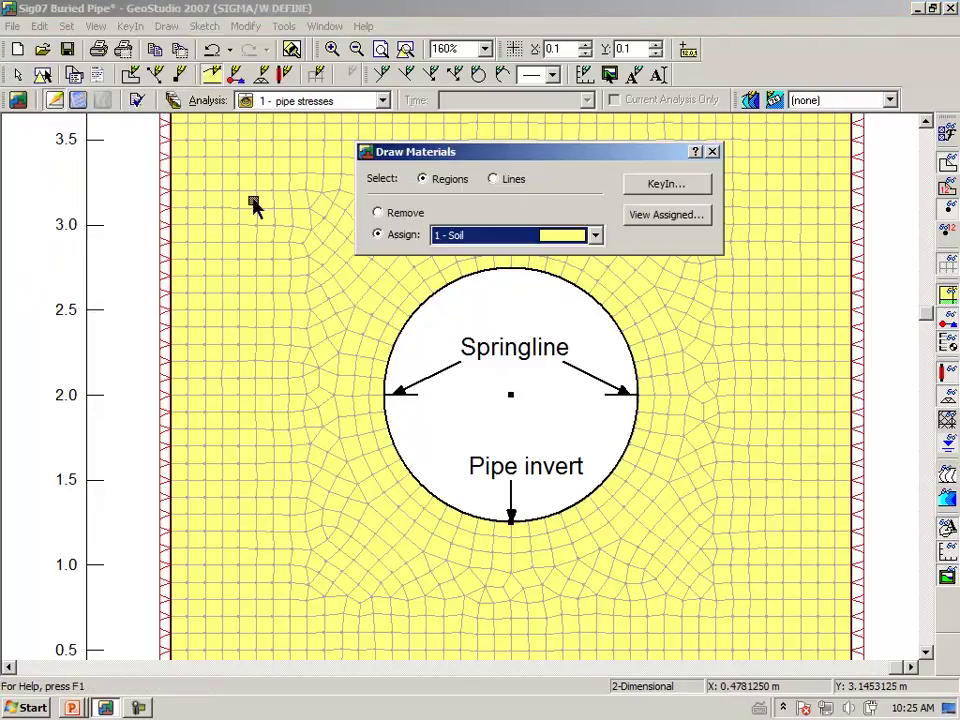
click(521, 448)
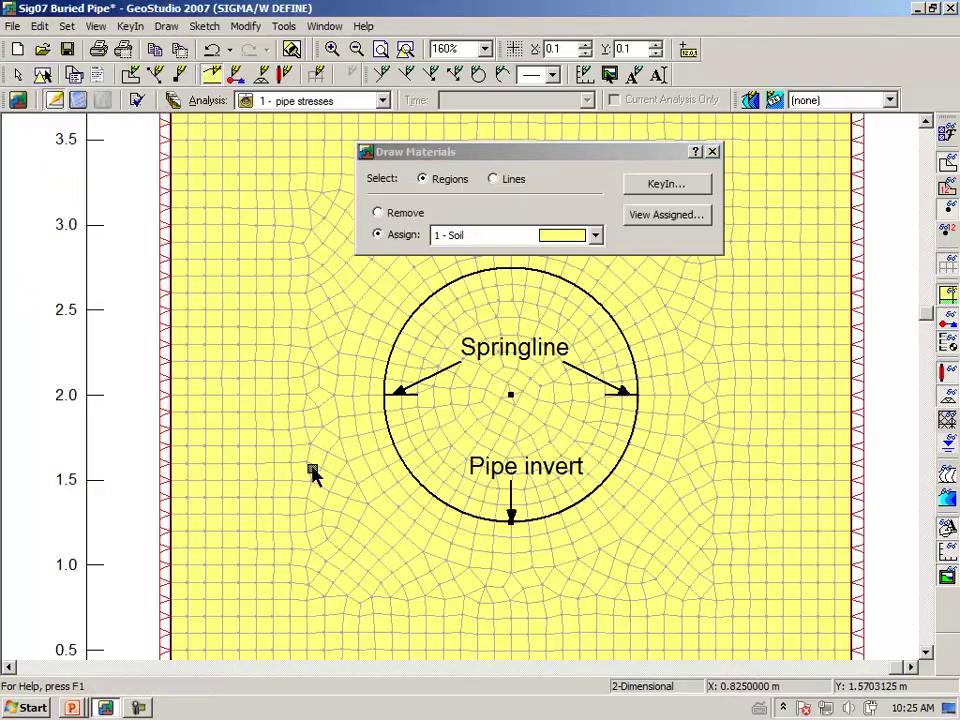
click(713, 153)
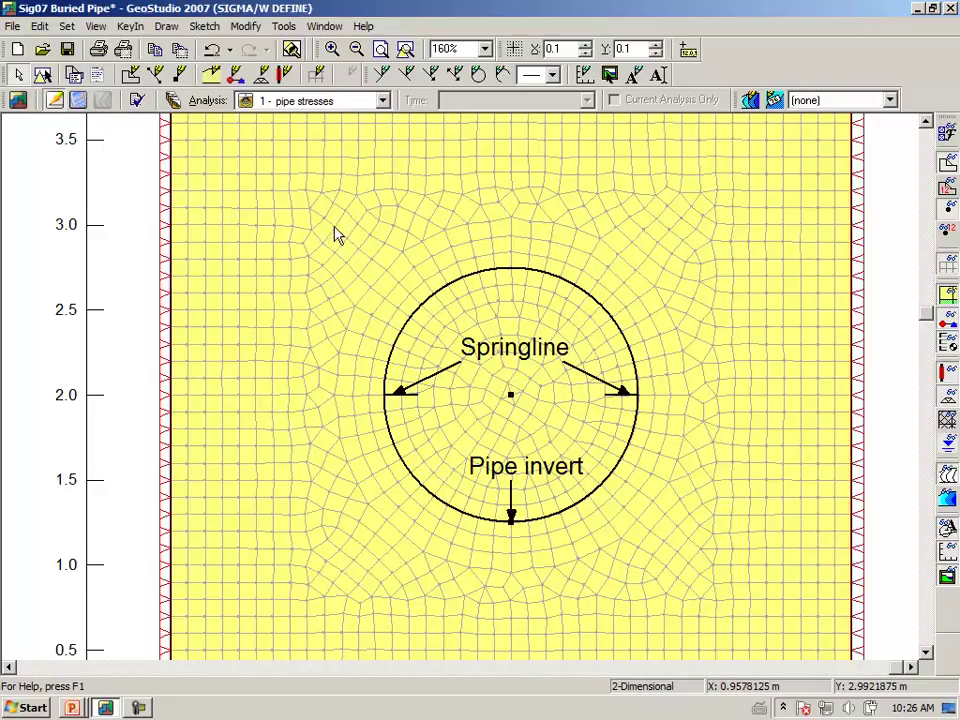
click(212, 50)
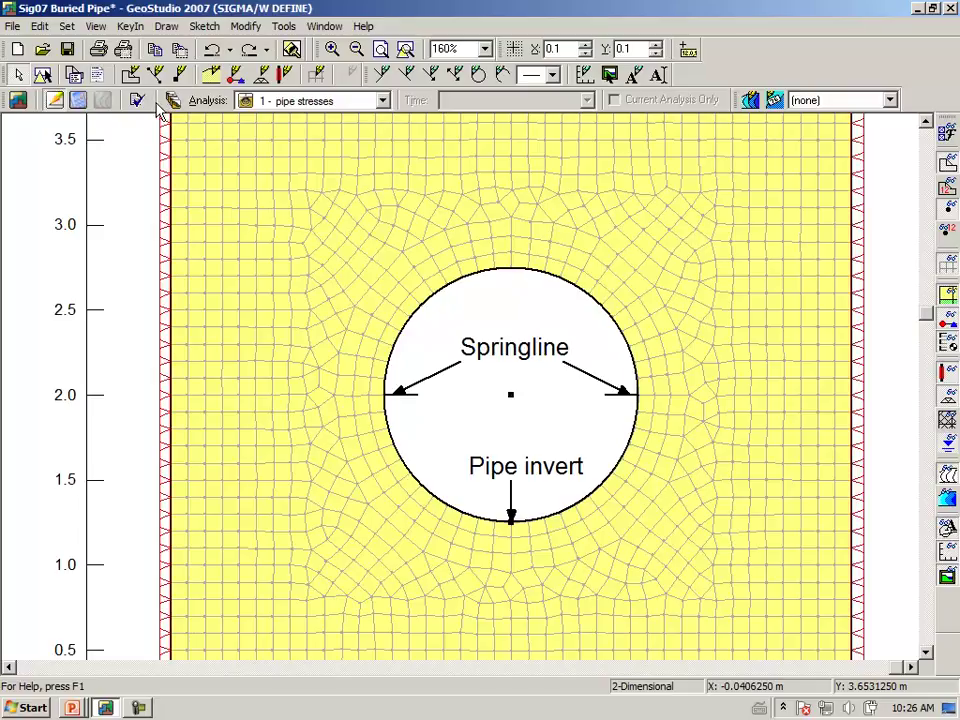
Check the Pipe lining beam properties (E 2000000 kPa) and assign it to the circle's outline.
click(170, 29)
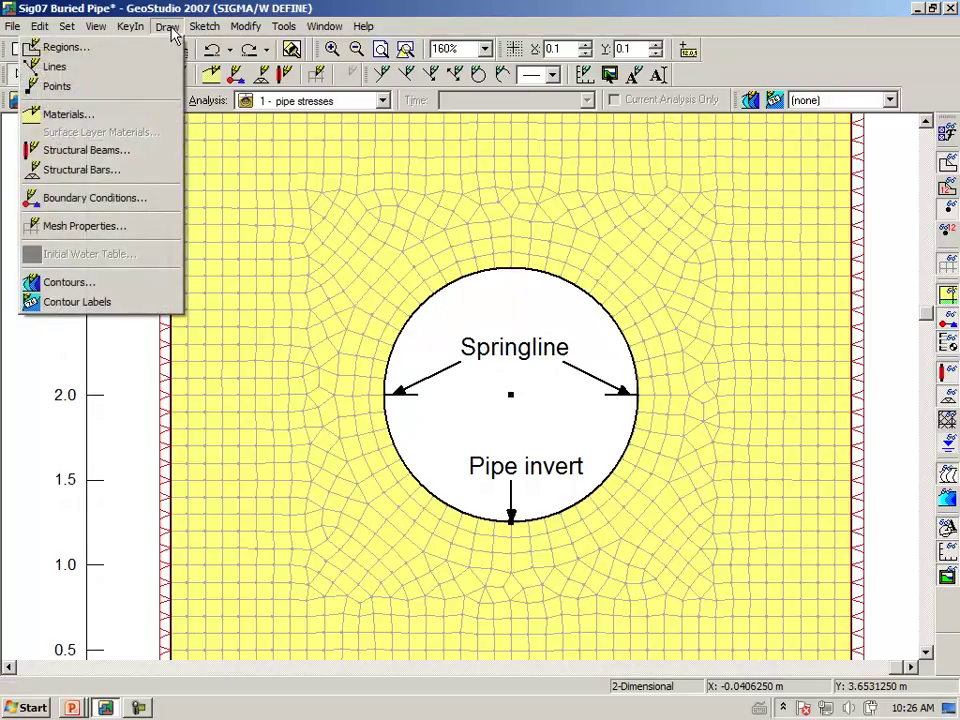
click(120, 152)
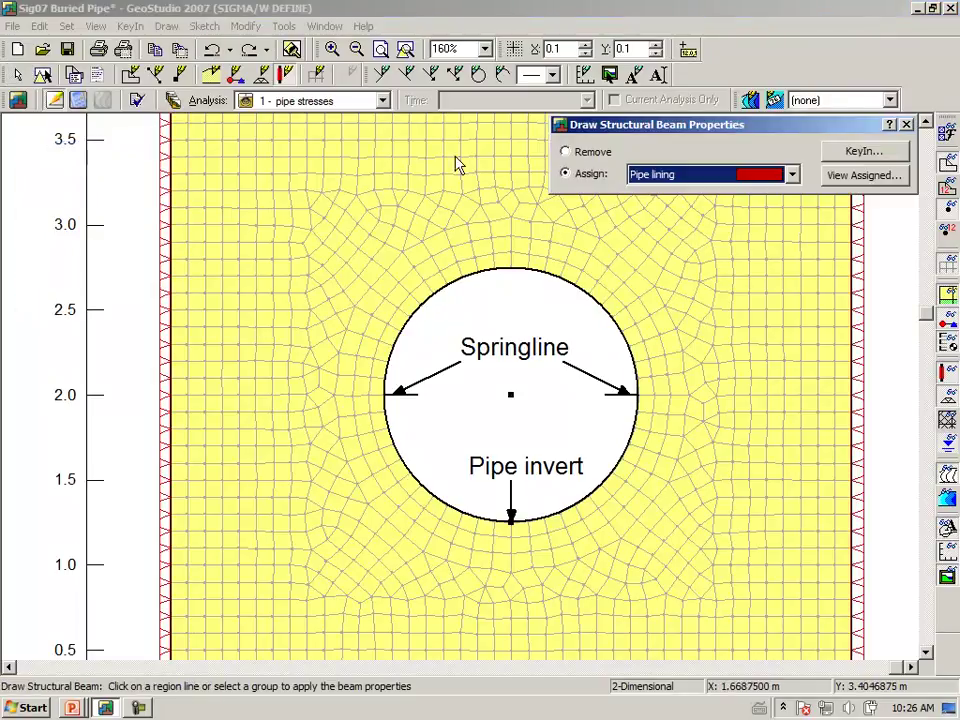
click(857, 155)
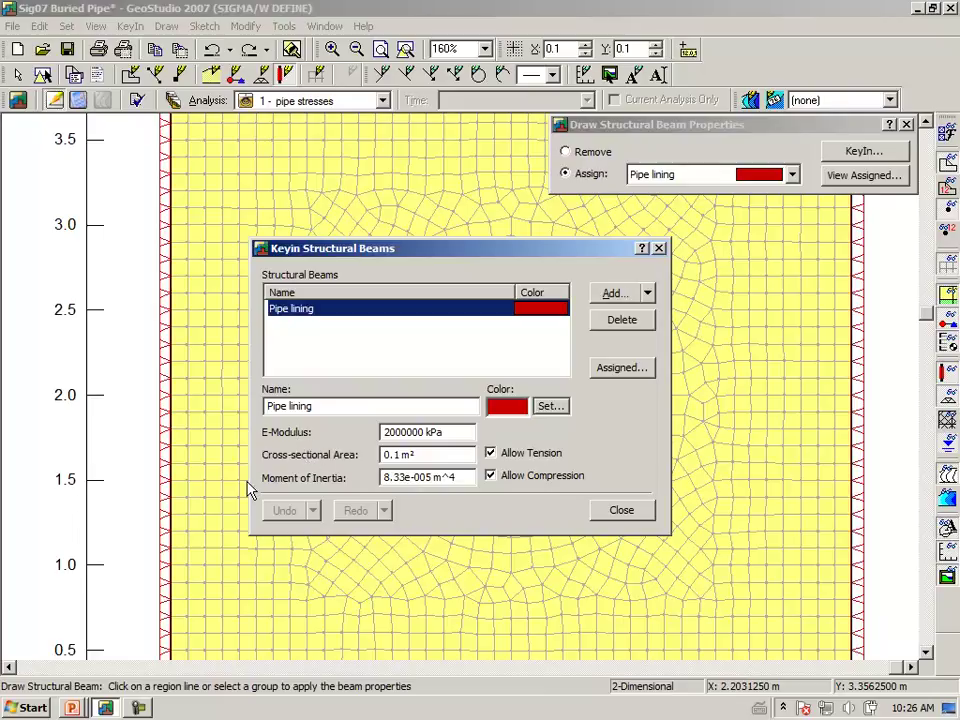
click(610, 514)
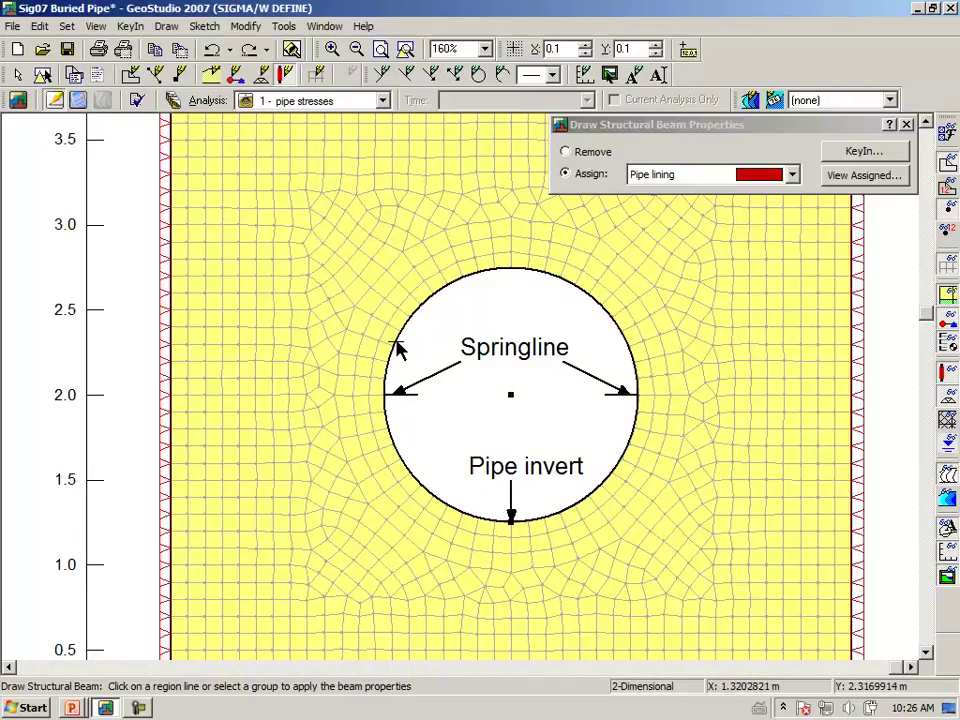
click(396, 343)
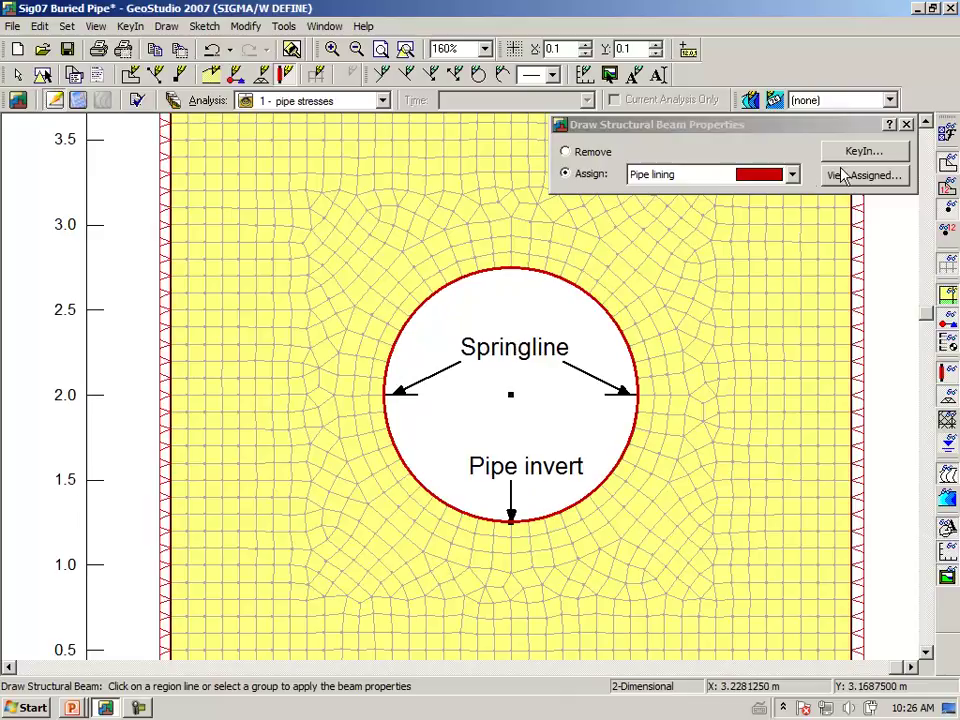
click(906, 125)
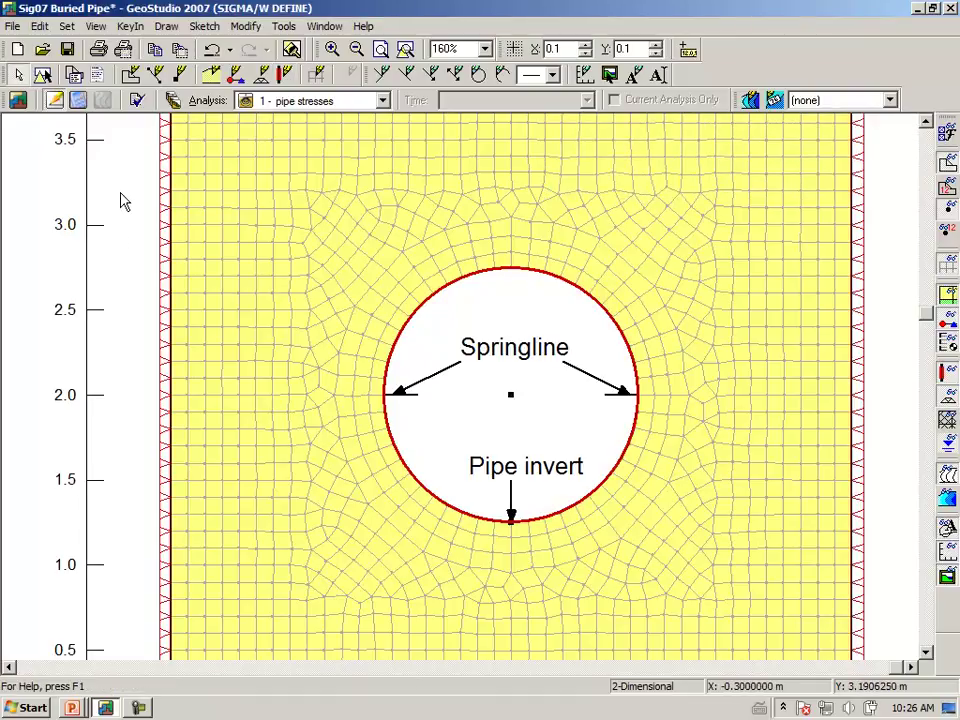
click(143, 29)
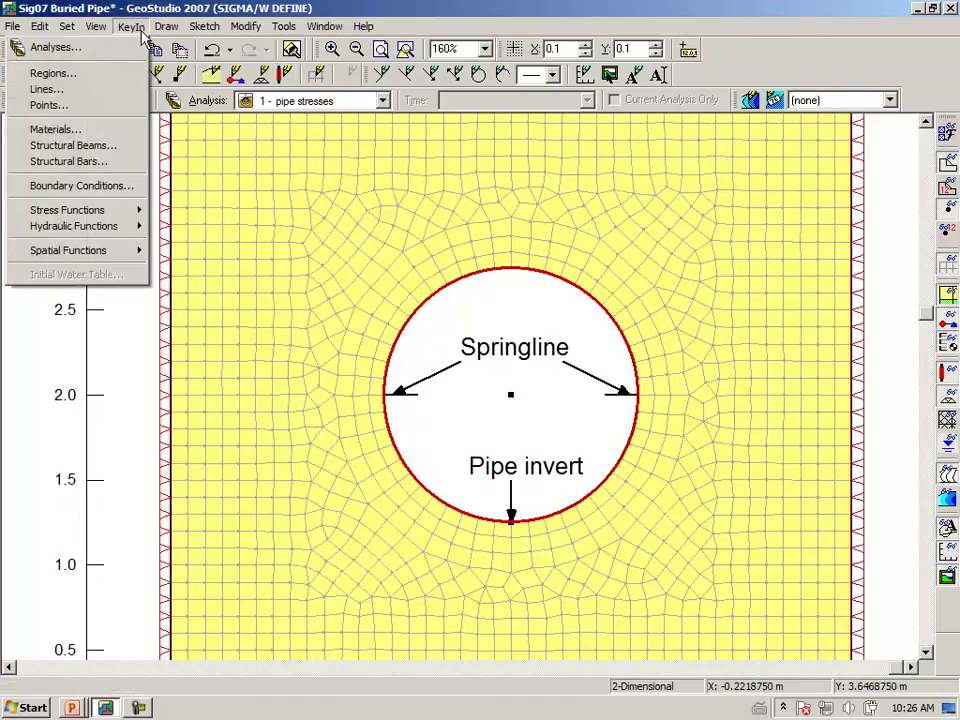
click(100, 127)
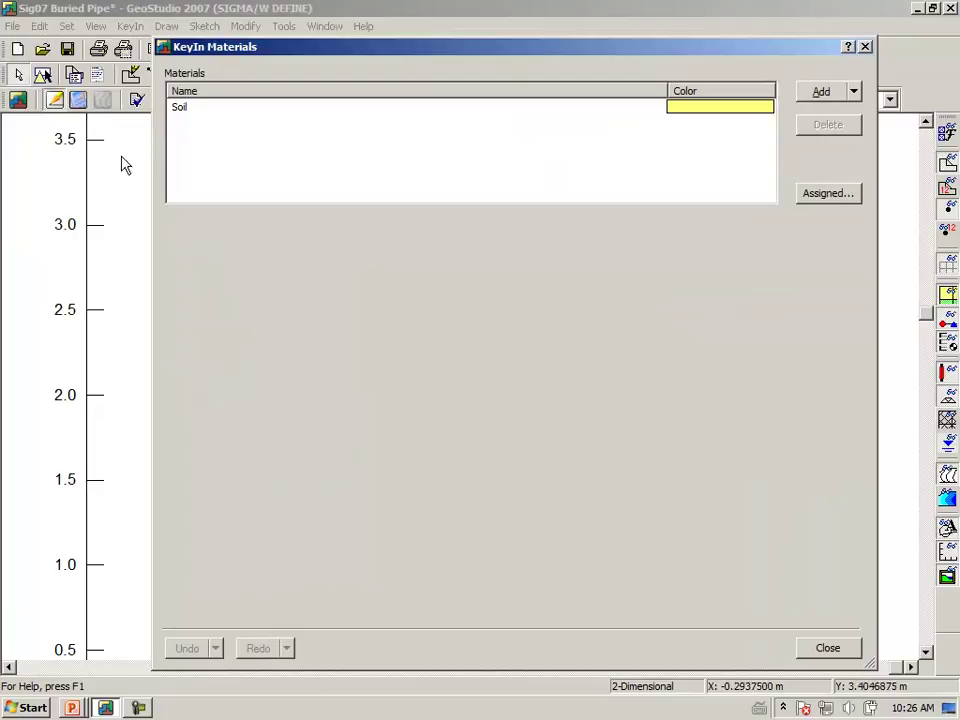
click(184, 108)
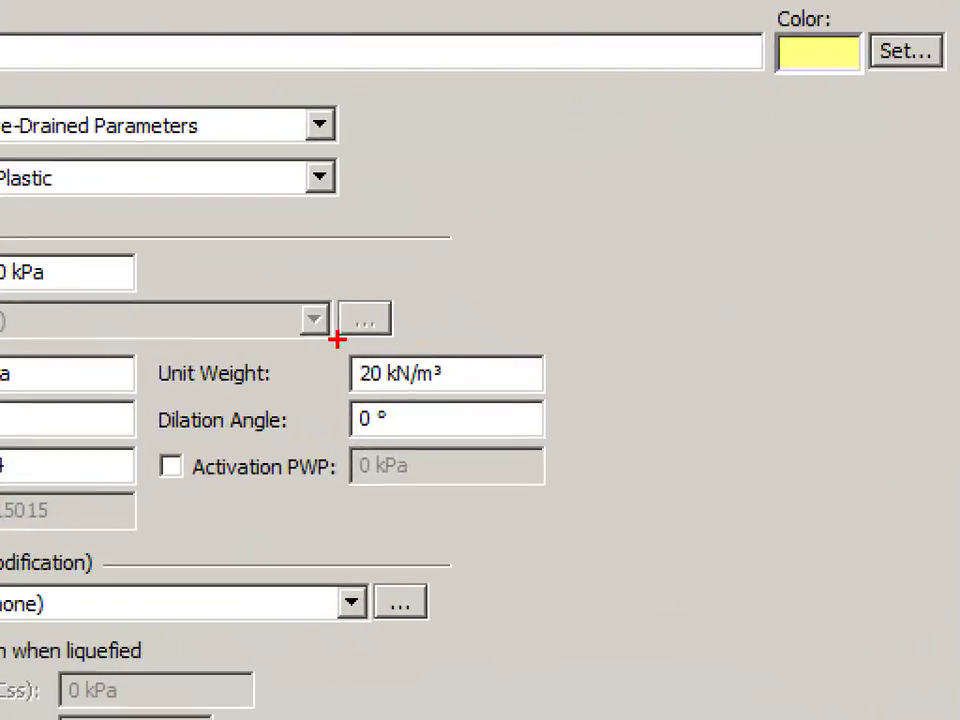
mouse_move(326, 382)
mouse_down()
mouse_move(401, 406)
mouse_move(465, 394)
mouse_move(479, 370)
mouse_move(368, 352)
mouse_up()
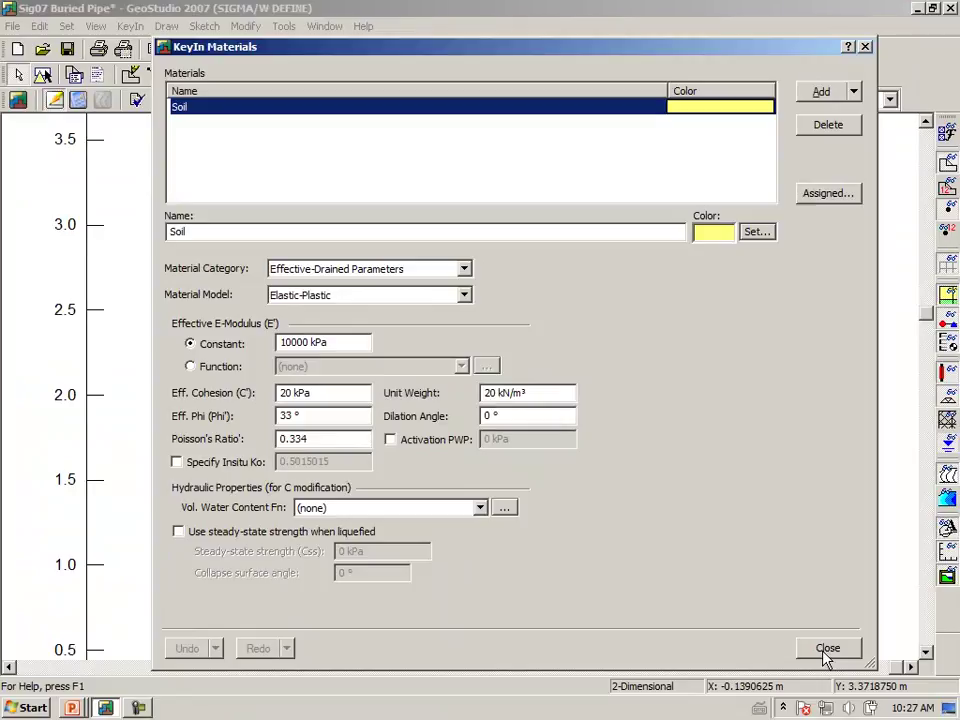
click(826, 648)
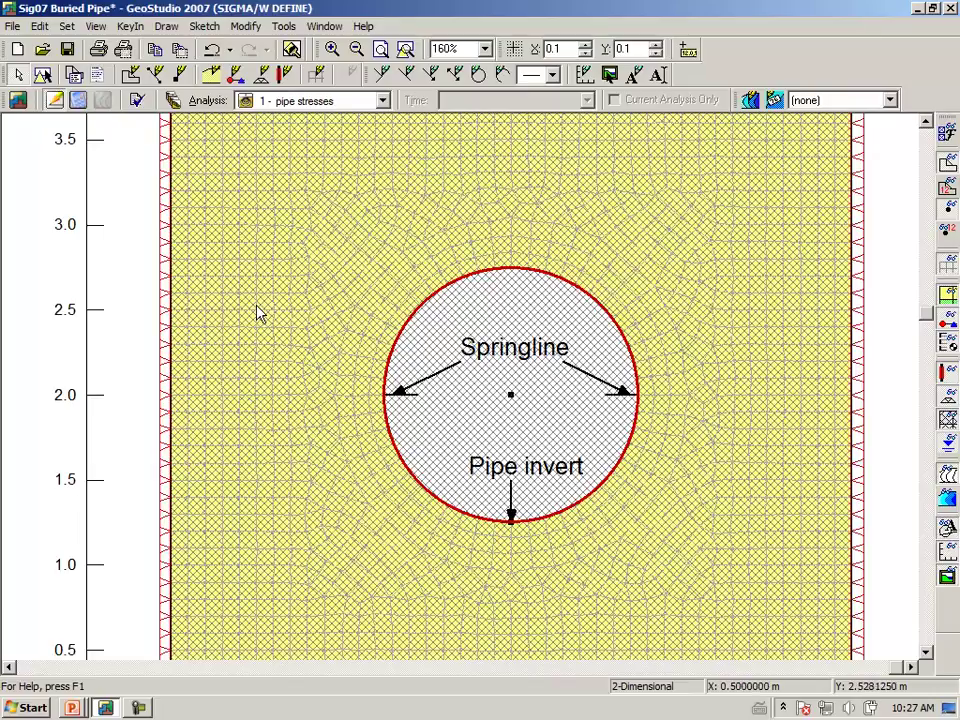
Hide mesh lines and body-load hatching, save the model, and solve the pipe stresses analysis.
click(946, 266)
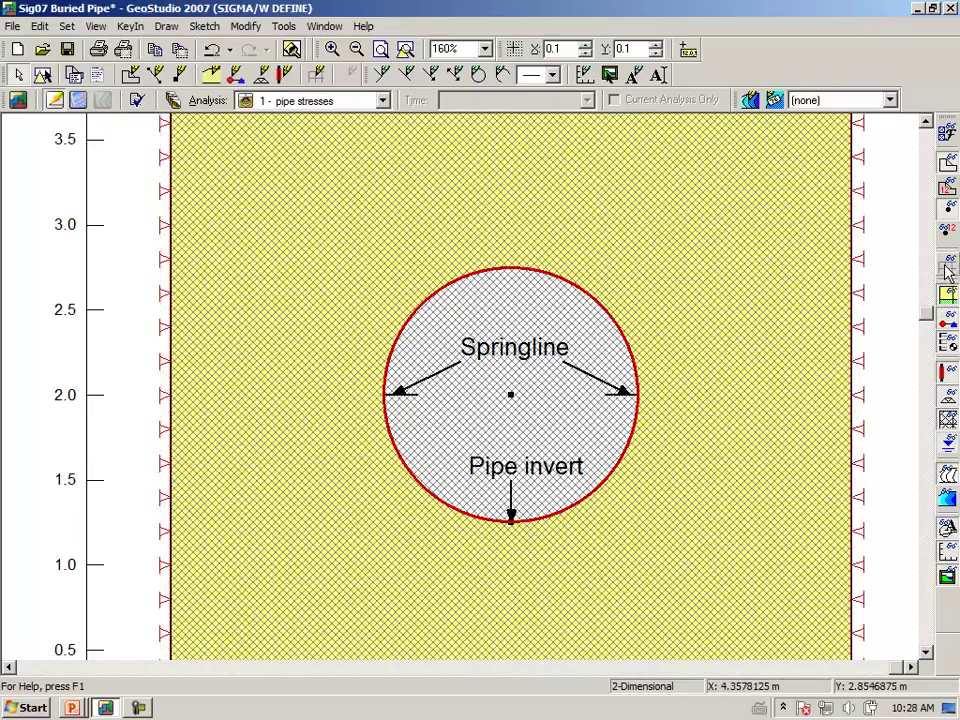
click(948, 426)
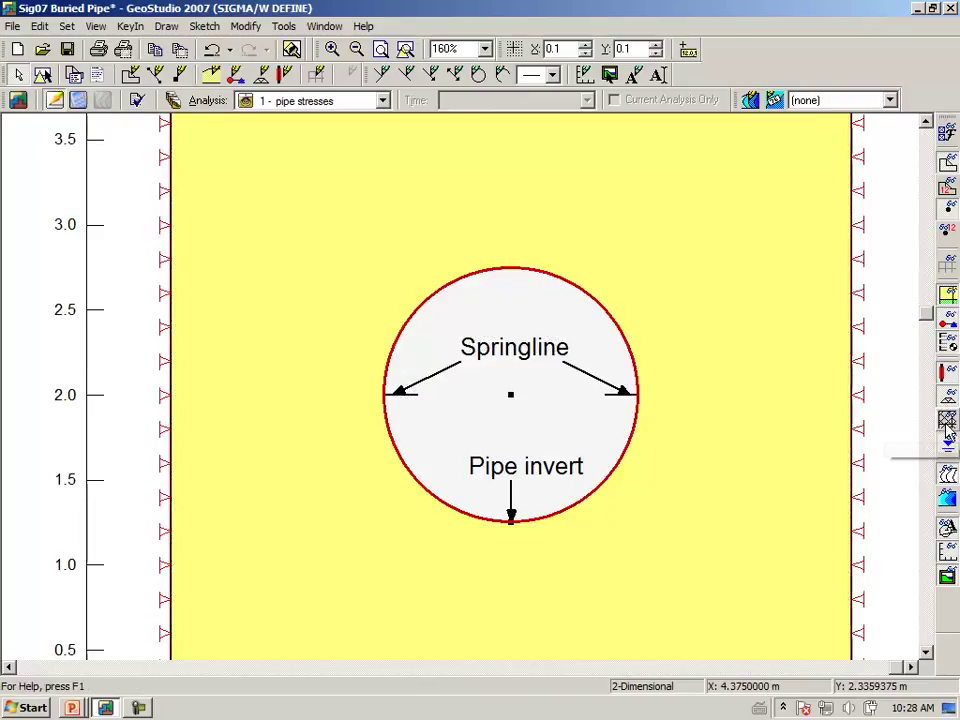
click(78, 101)
click(431, 393)
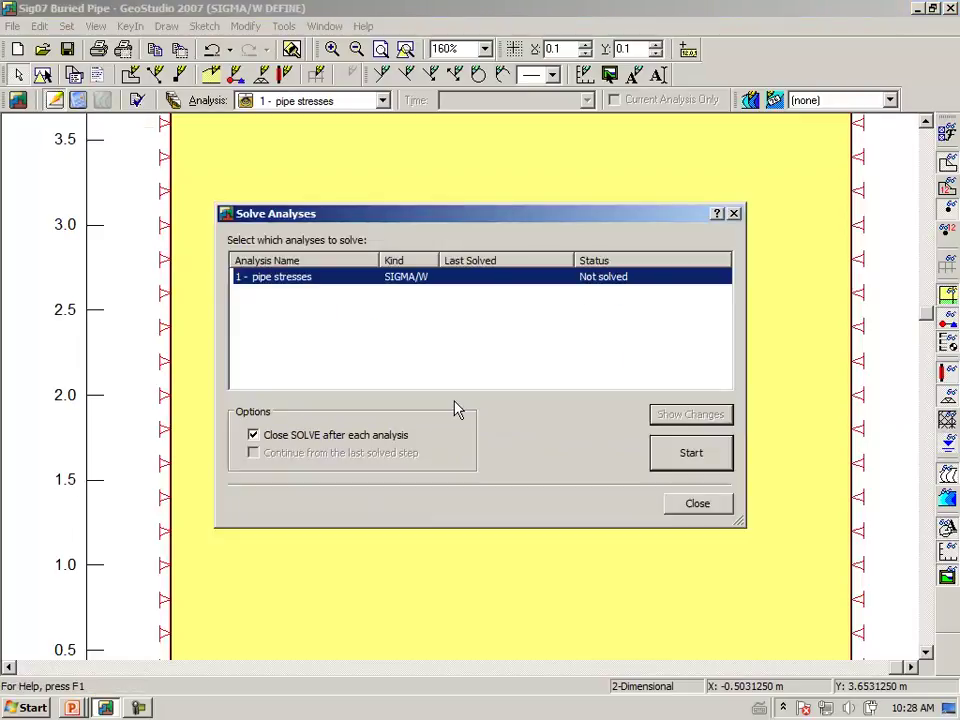
click(677, 462)
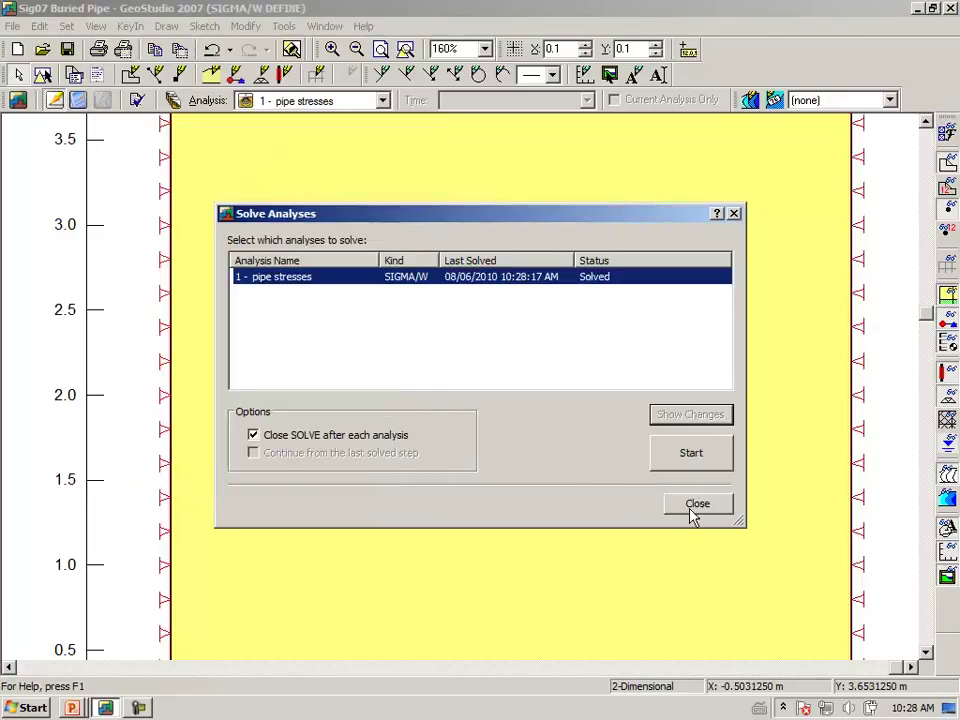
click(694, 510)
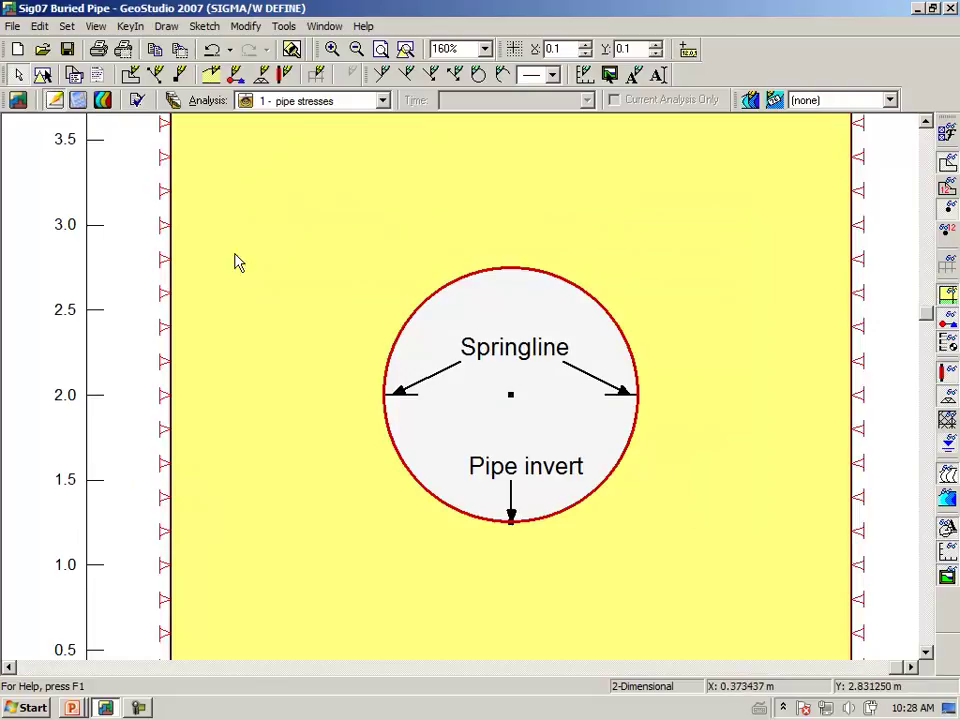
In the results view, set up the Pipe stresses graph using time step 1 data.
click(103, 100)
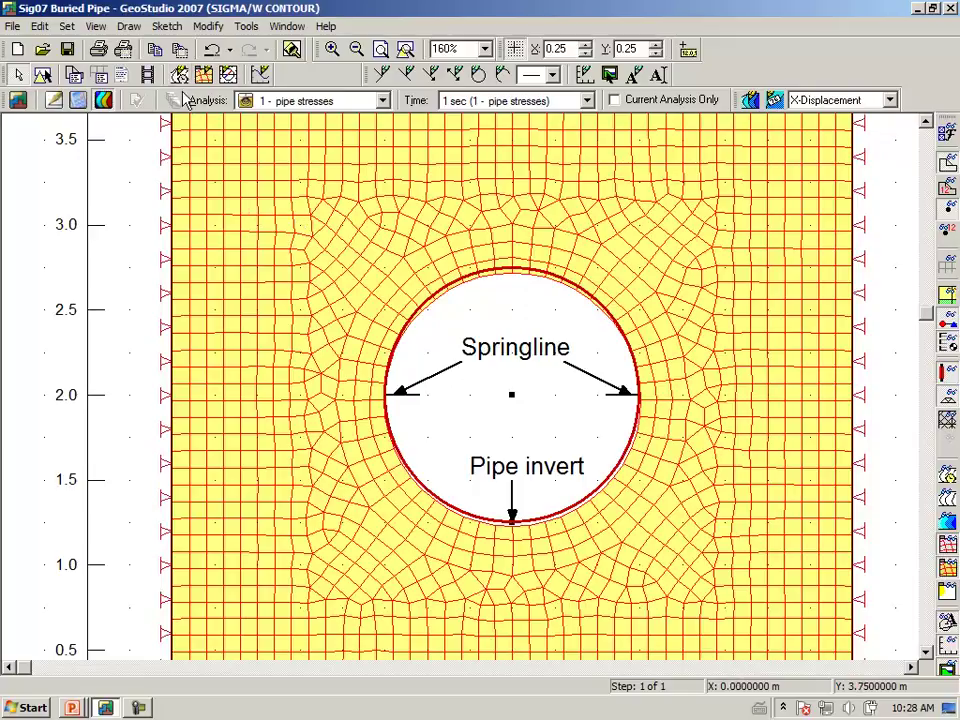
click(129, 27)
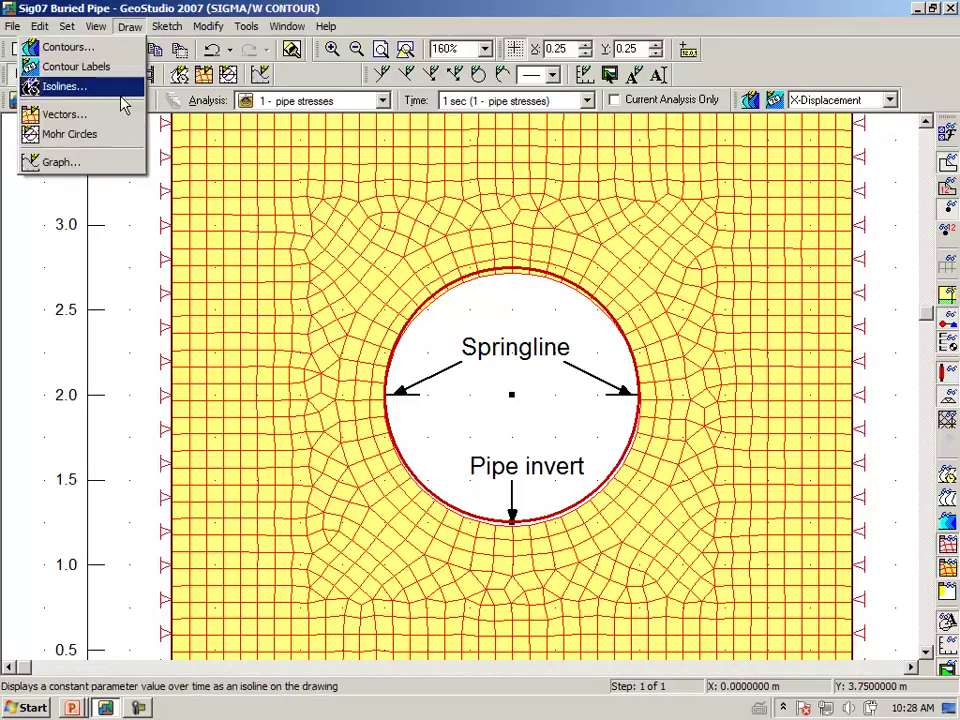
click(112, 170)
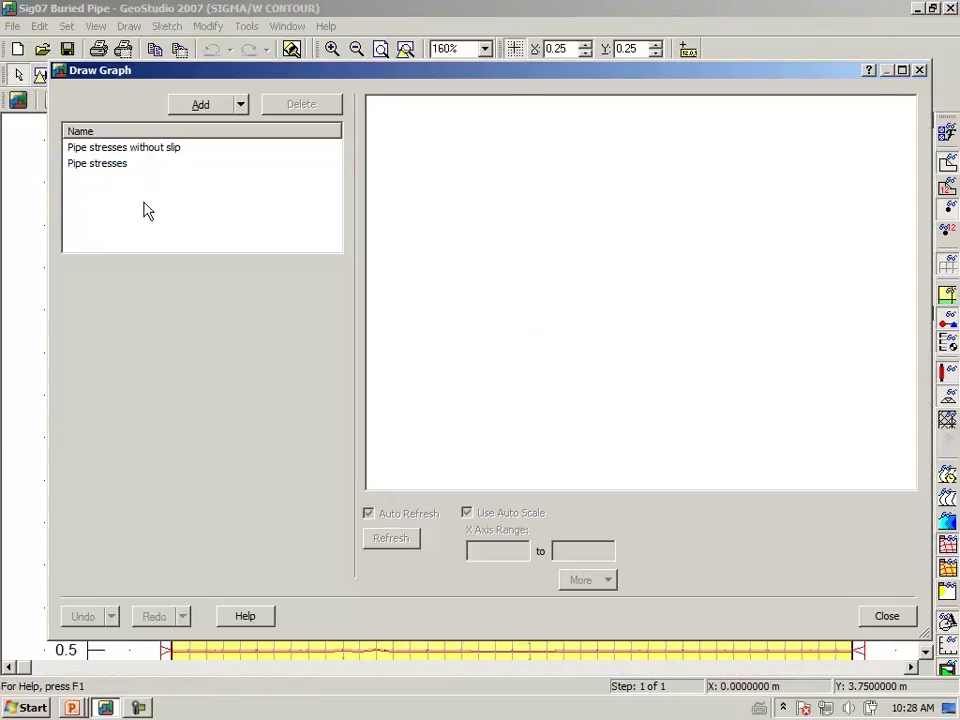
click(95, 168)
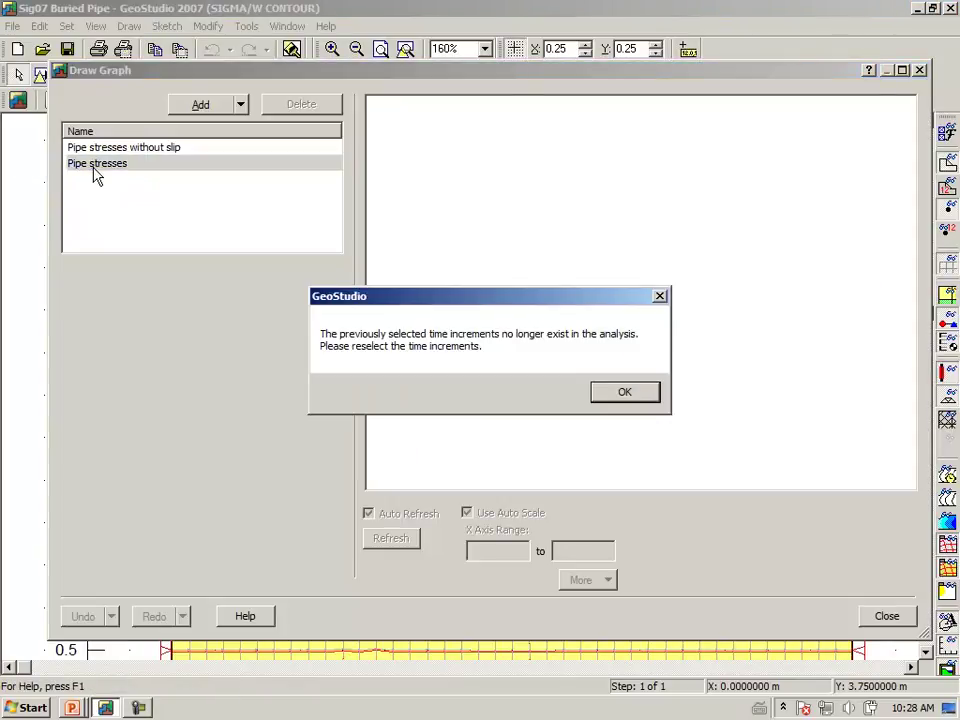
click(622, 394)
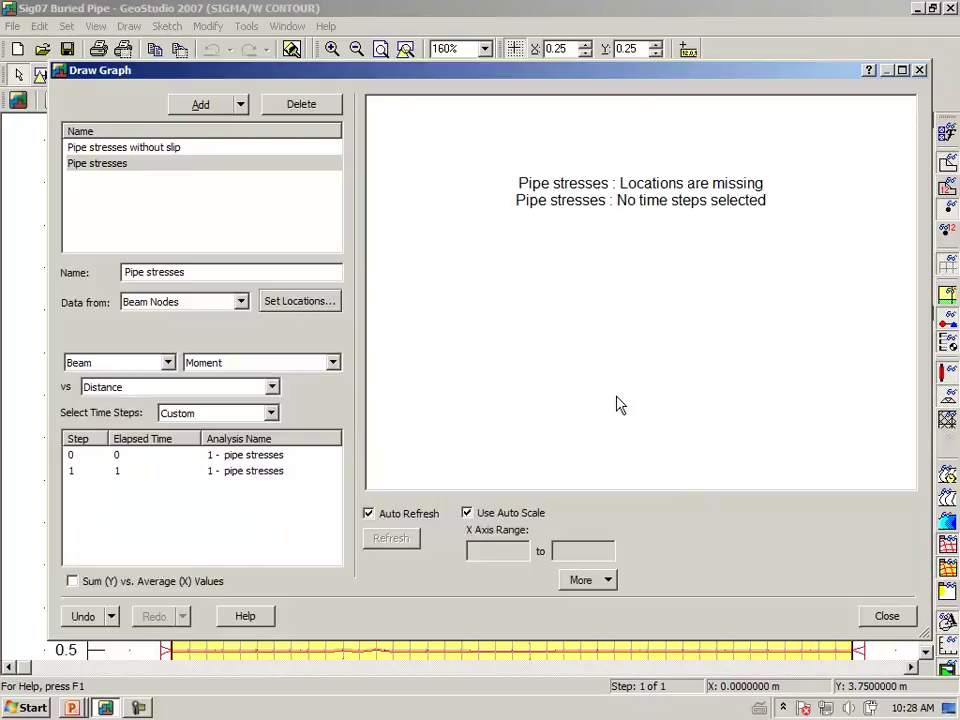
click(266, 483)
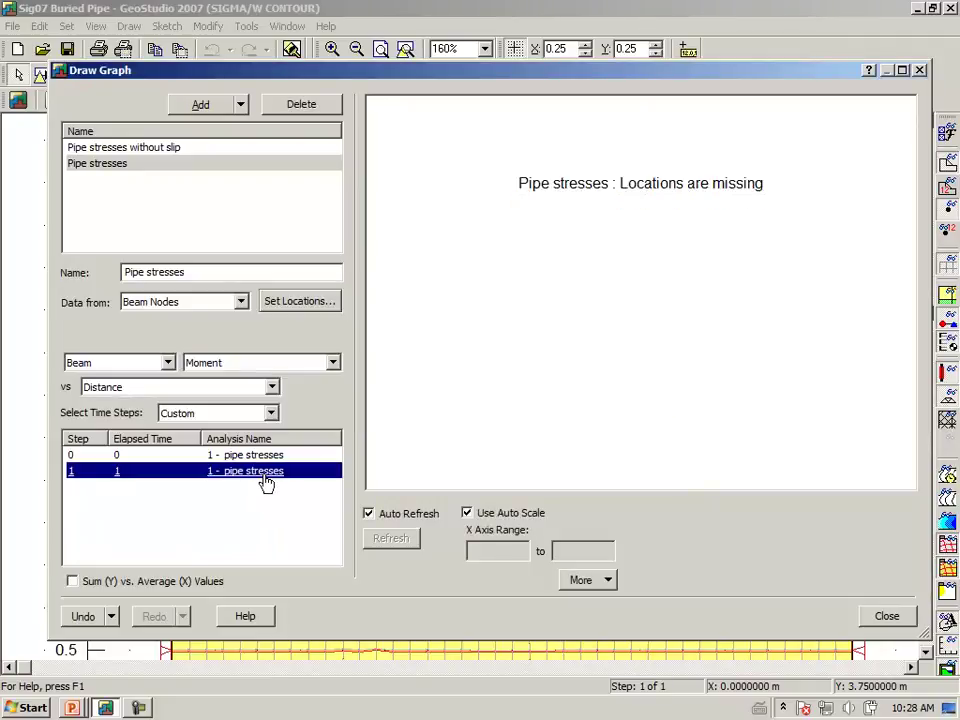
Pick the pipe's circular beam line as the graph location and plot moment versus distance.
click(288, 311)
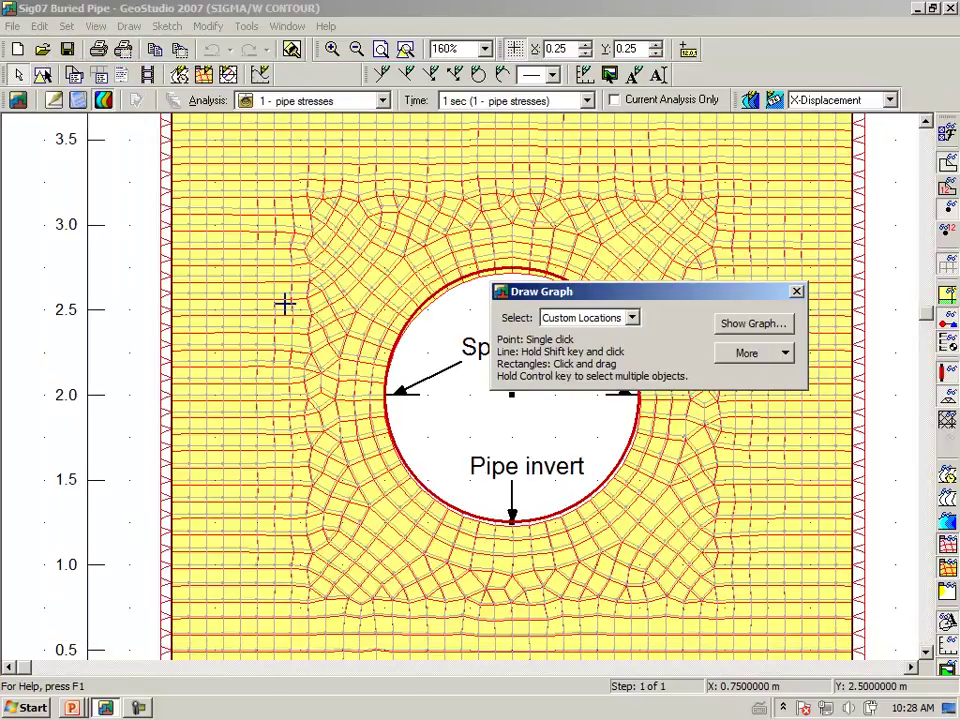
click(632, 317)
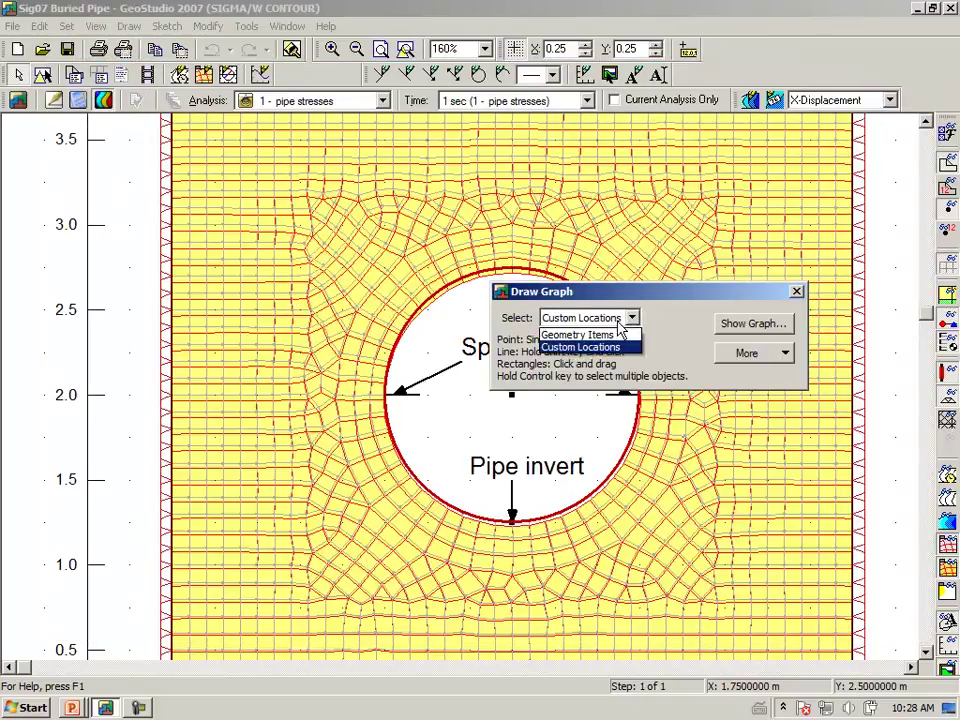
click(607, 336)
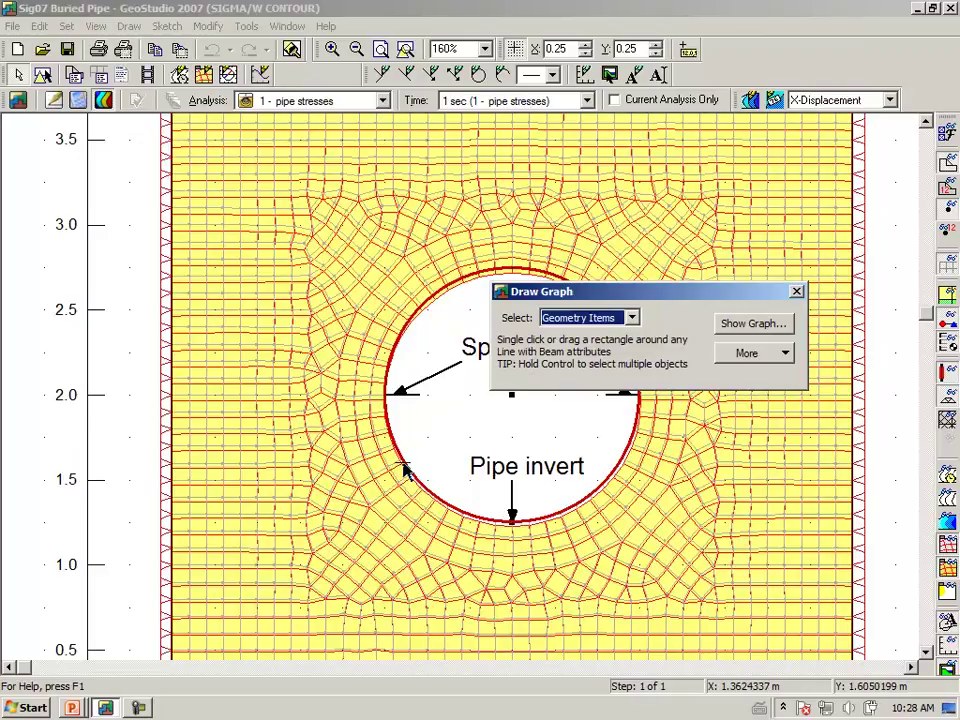
click(403, 465)
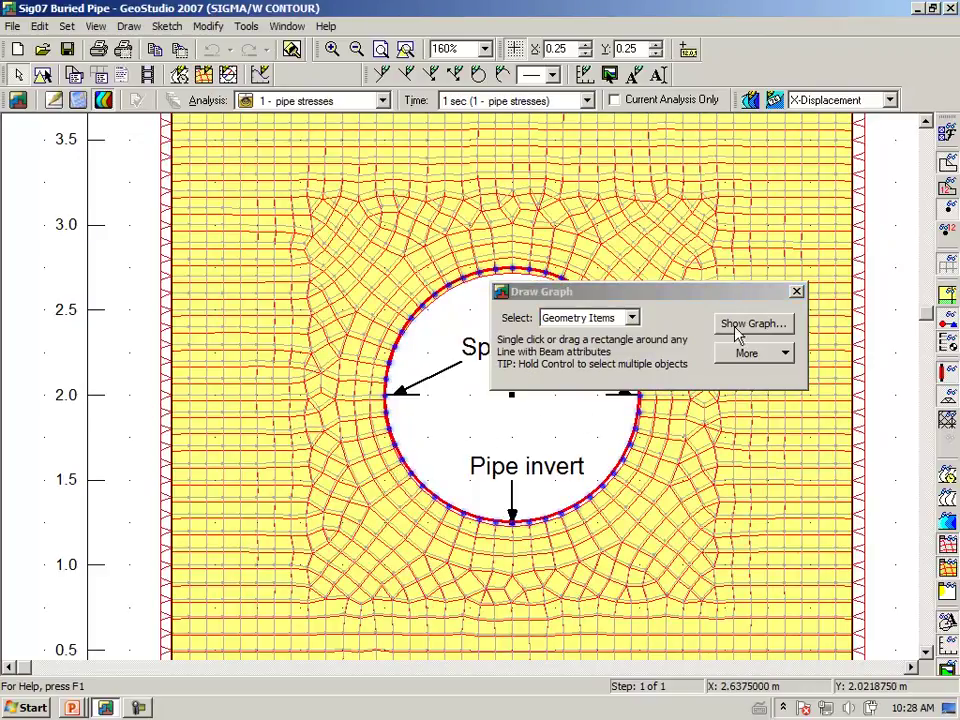
click(745, 324)
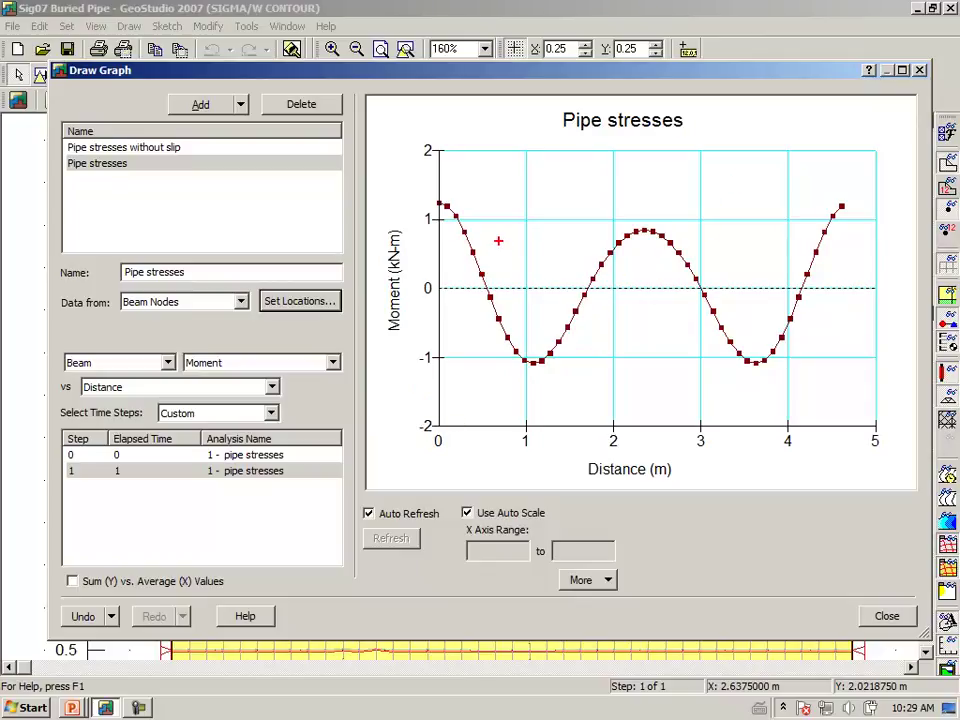
Close the Pipe stresses moment graph after reviewing it.
click(887, 616)
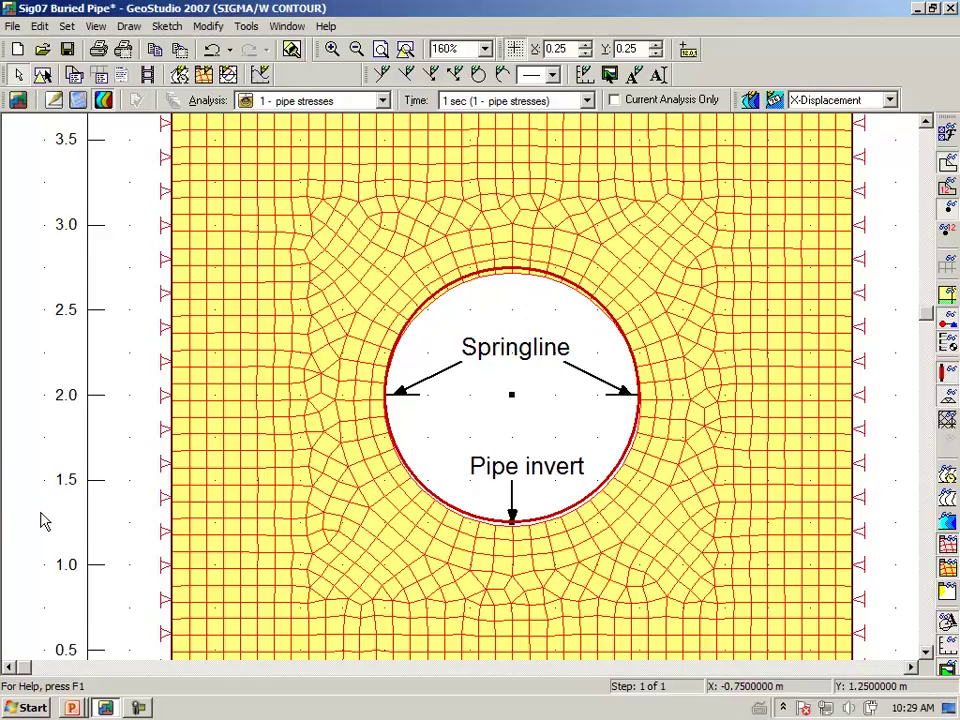
Reopen the Pipe stresses graph and mark the moment peaks near 1.2, 0.85 and -1.1 kN-m.
click(132, 27)
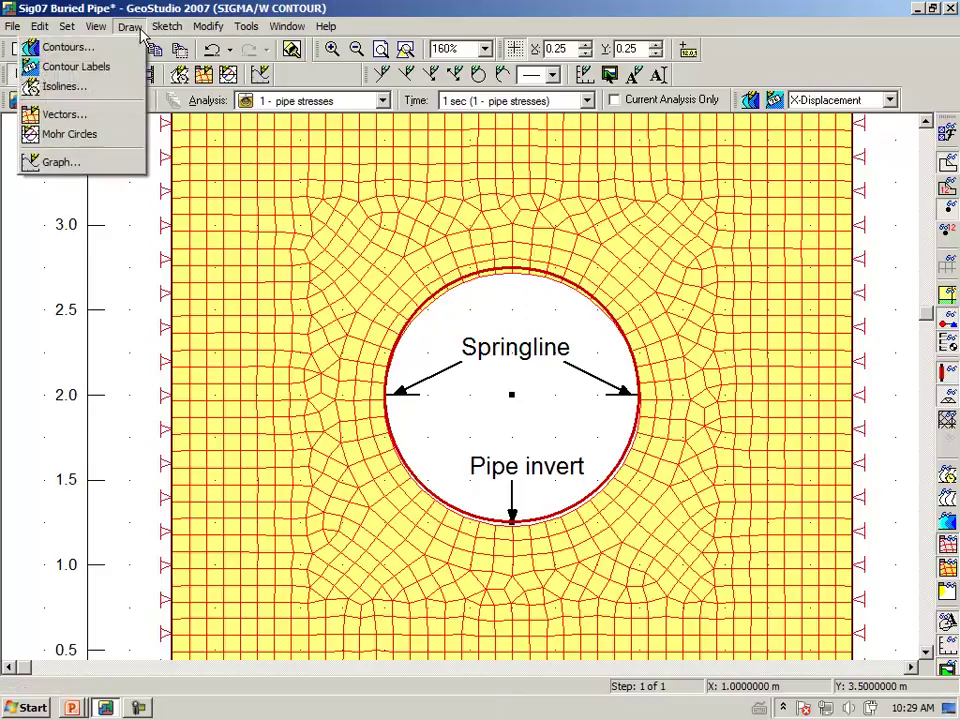
click(82, 163)
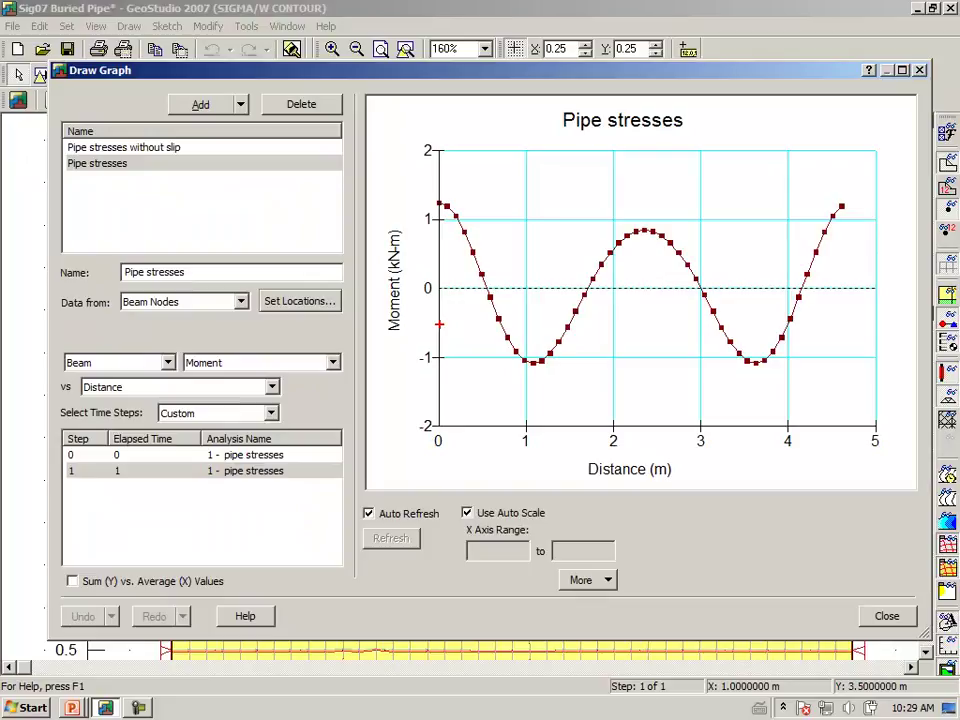
drag(440, 194, 452, 200)
mouse_move(524, 352)
mouse_down()
mouse_move(522, 366)
mouse_move(538, 352)
mouse_up()
mouse_move(766, 352)
mouse_down()
mouse_move(731, 362)
mouse_move(741, 346)
mouse_up()
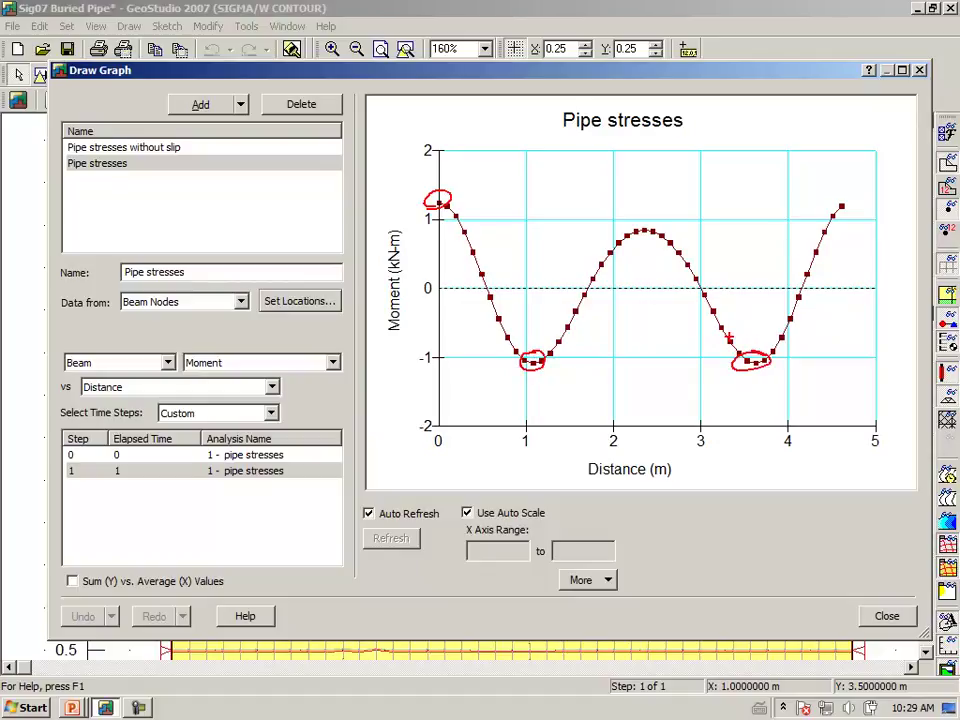
mouse_move(650, 218)
mouse_down()
mouse_move(627, 222)
mouse_move(646, 217)
mouse_up()
drag(836, 203, 850, 194)
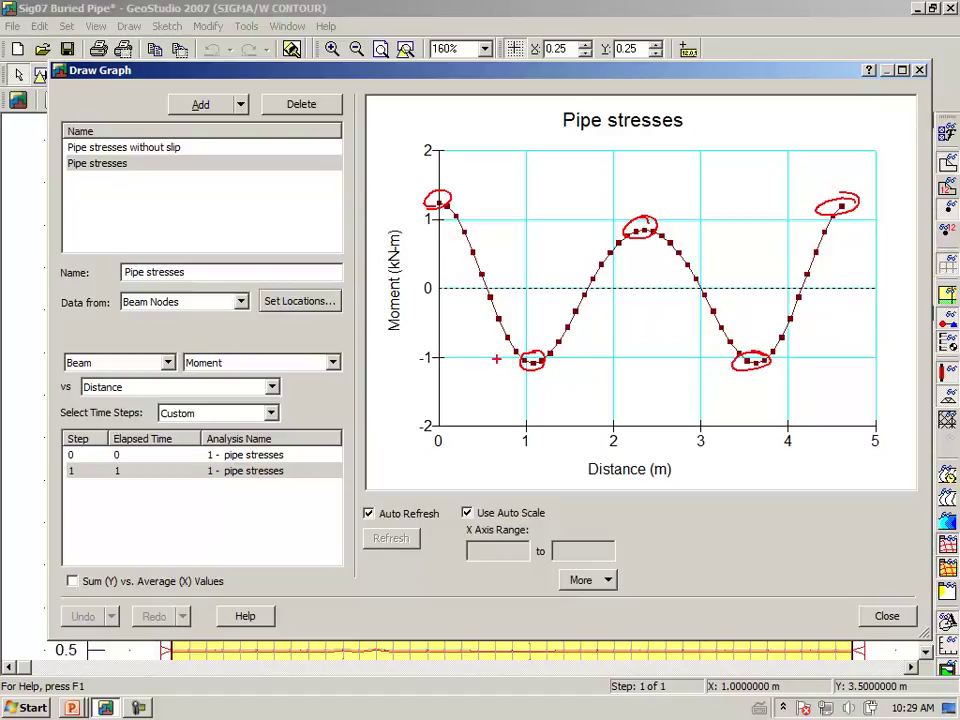
key(Escape)
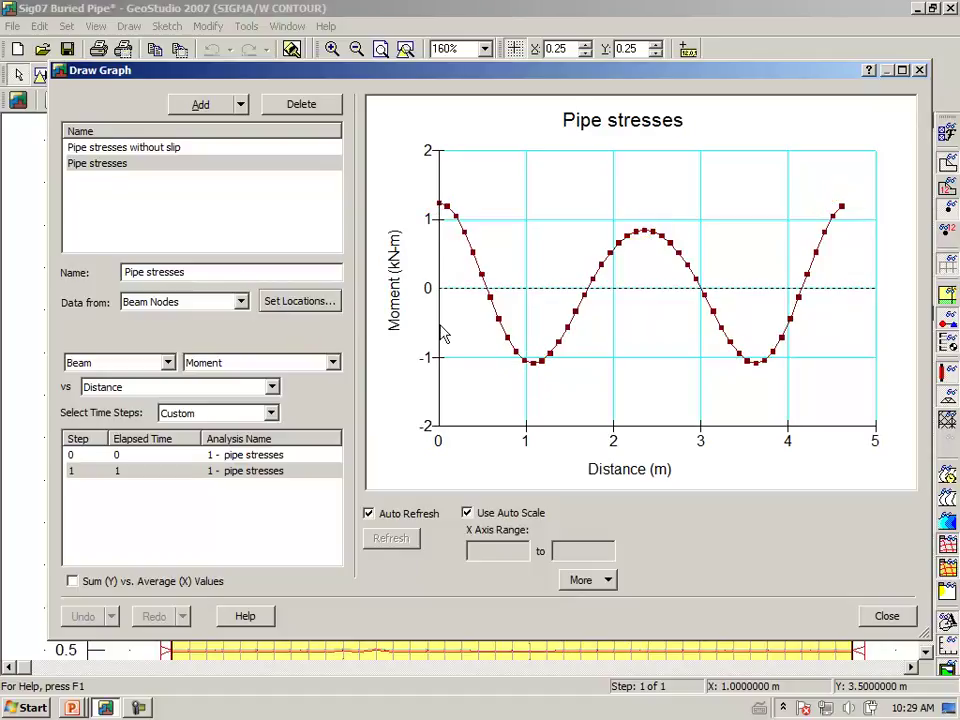
Clone the Pipe stresses graph, rename it 'Pipe axial', and plot Axial Force instead of Moment.
click(241, 105)
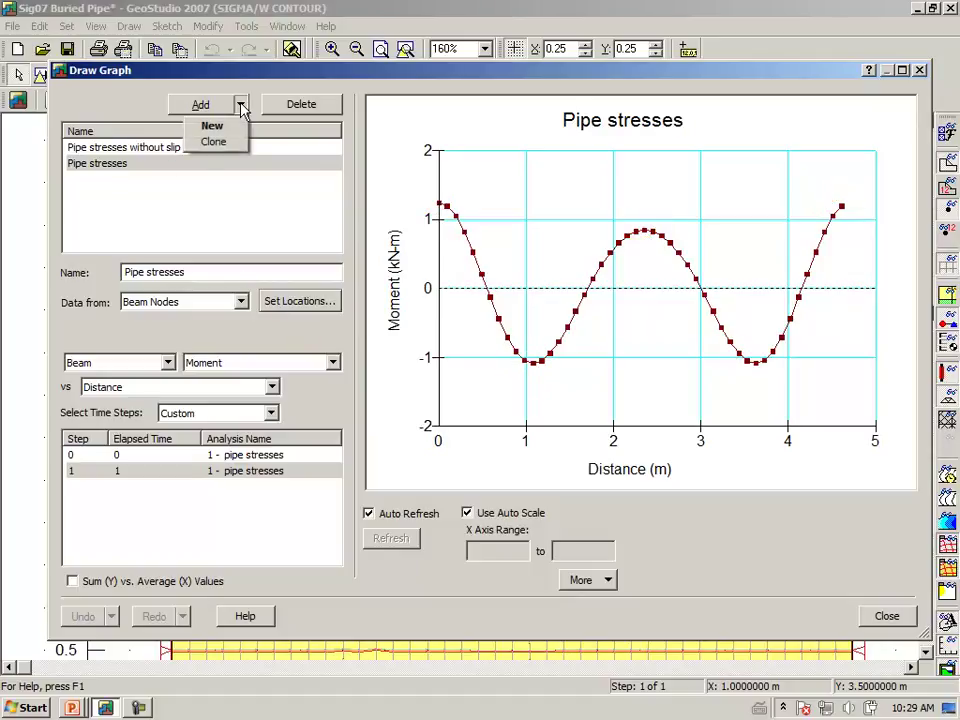
click(232, 142)
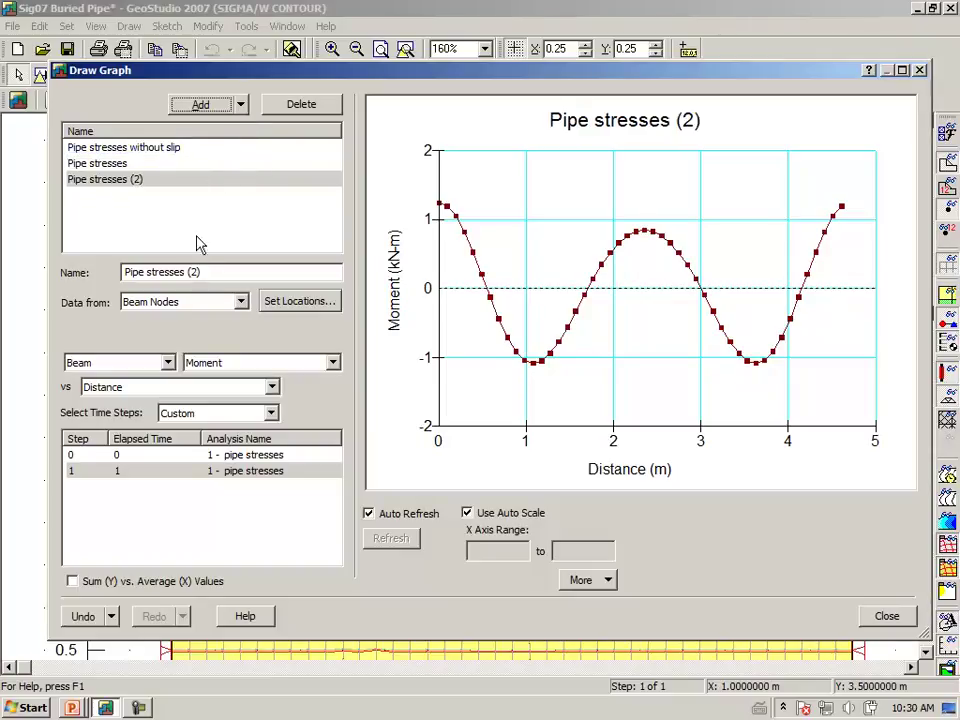
drag(214, 270, 385, 325)
key(BackSpace)
key(BackSpace)
key(BackSpace)
key(BackSpace)
key(BackSpace)
key(BackSpace)
key(BackSpace)
key(BackSpace)
key(BackSpace)
key(BackSpace)
key(BackSpace)
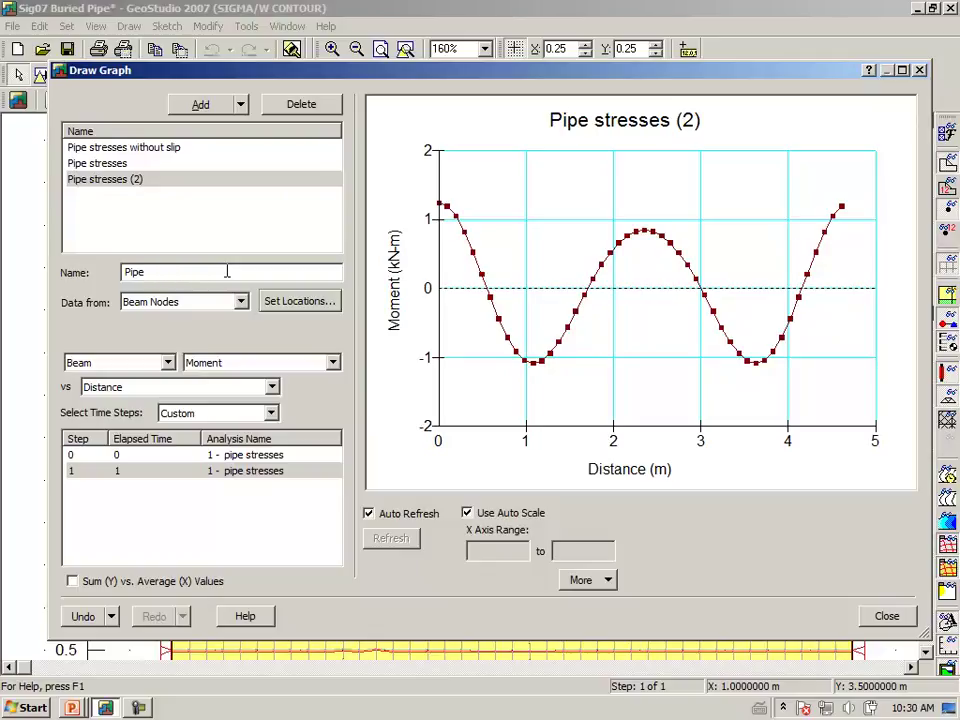
text(axial)
key(Tab)
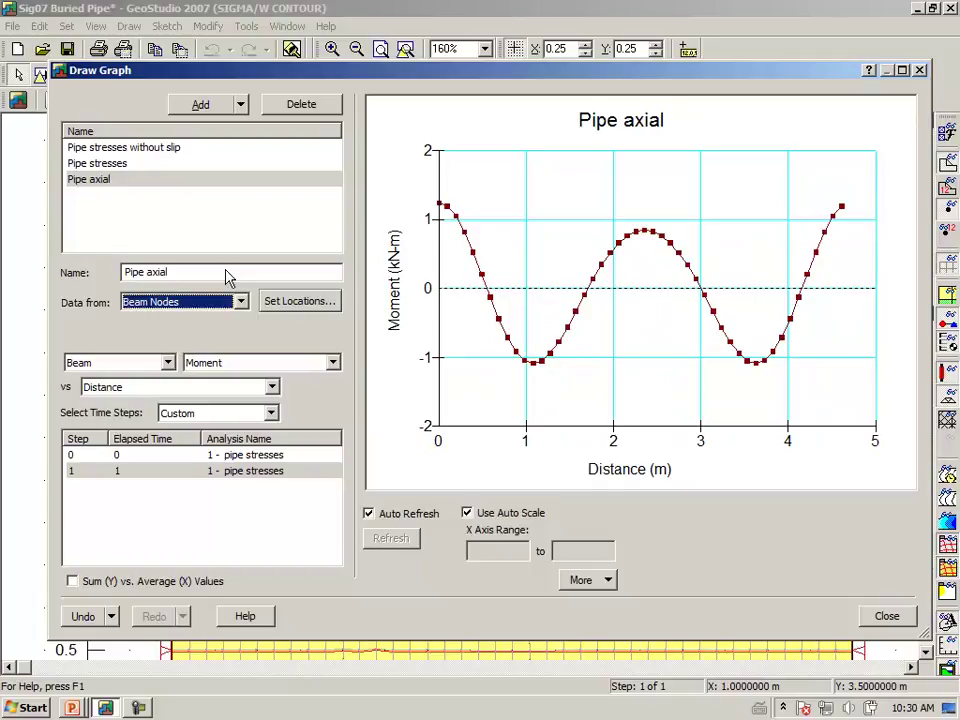
click(331, 363)
click(280, 385)
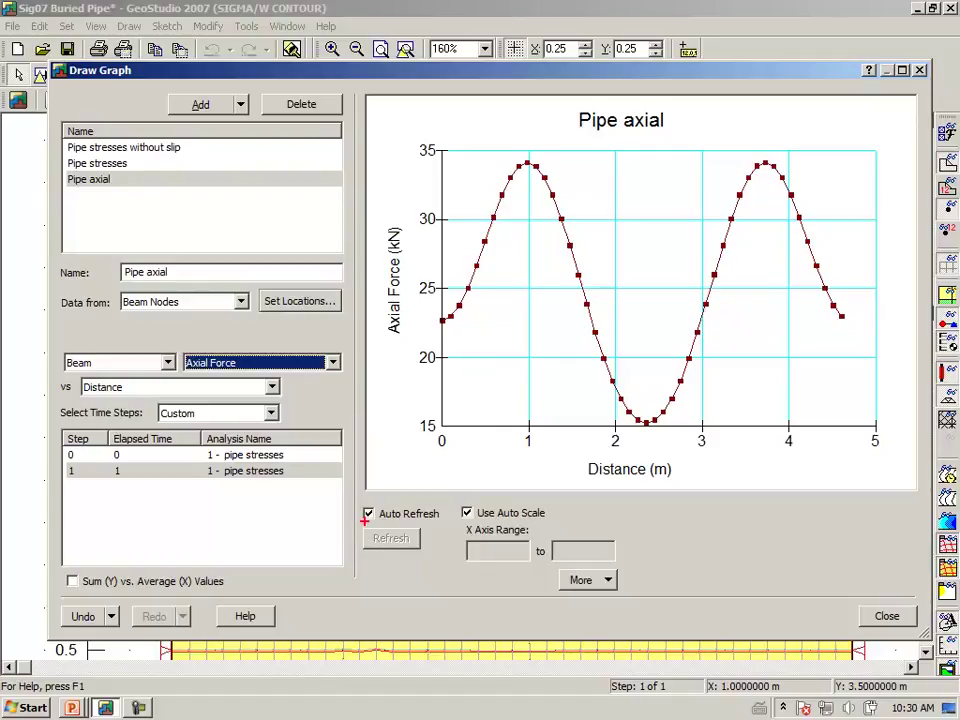
Mark the axial force peaks, trough and end values, ranging about 15 to 34 kN.
mouse_move(421, 326)
mouse_down()
mouse_move(445, 305)
mouse_move(448, 328)
mouse_up()
drag(525, 160, 520, 168)
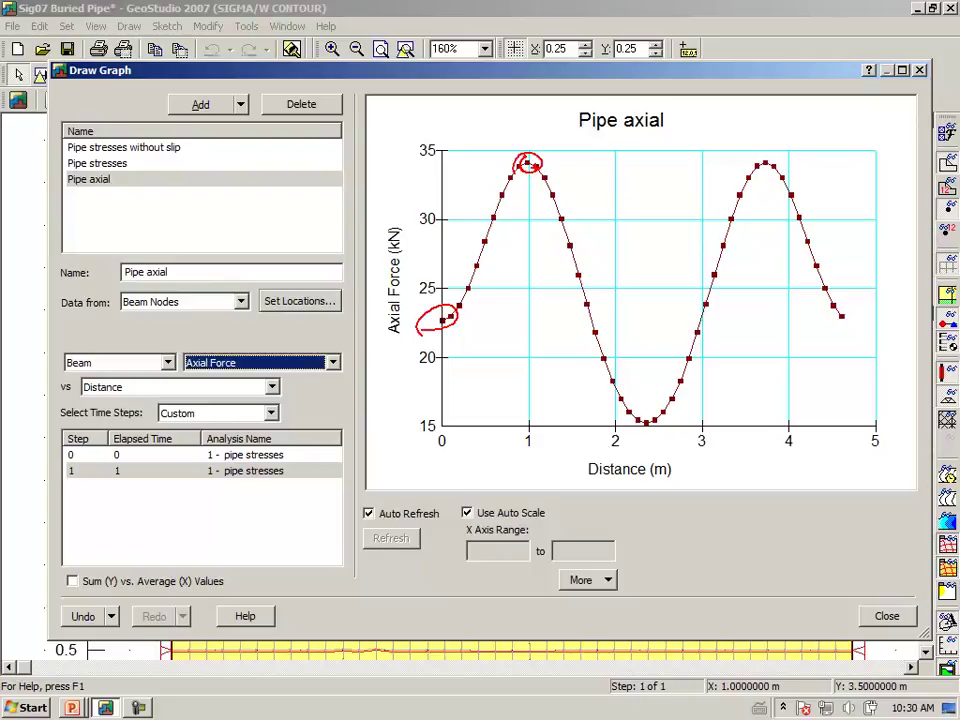
mouse_move(775, 152)
mouse_down()
mouse_move(758, 170)
mouse_move(783, 155)
mouse_up()
mouse_move(630, 406)
mouse_down()
mouse_move(662, 404)
mouse_move(652, 414)
mouse_up()
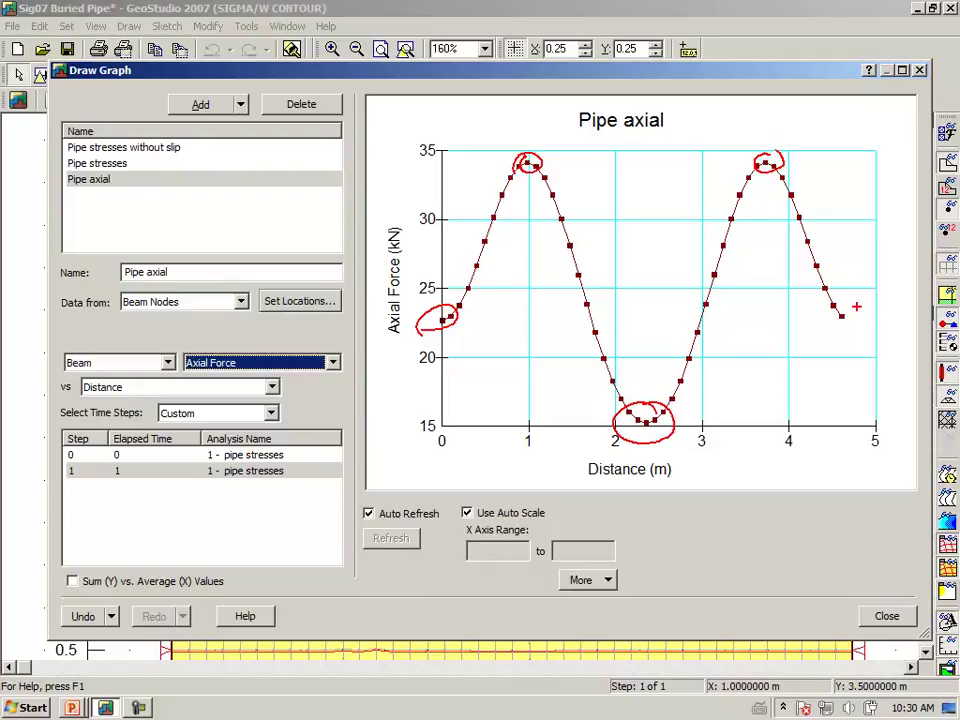
drag(833, 300, 828, 296)
drag(520, 158, 524, 156)
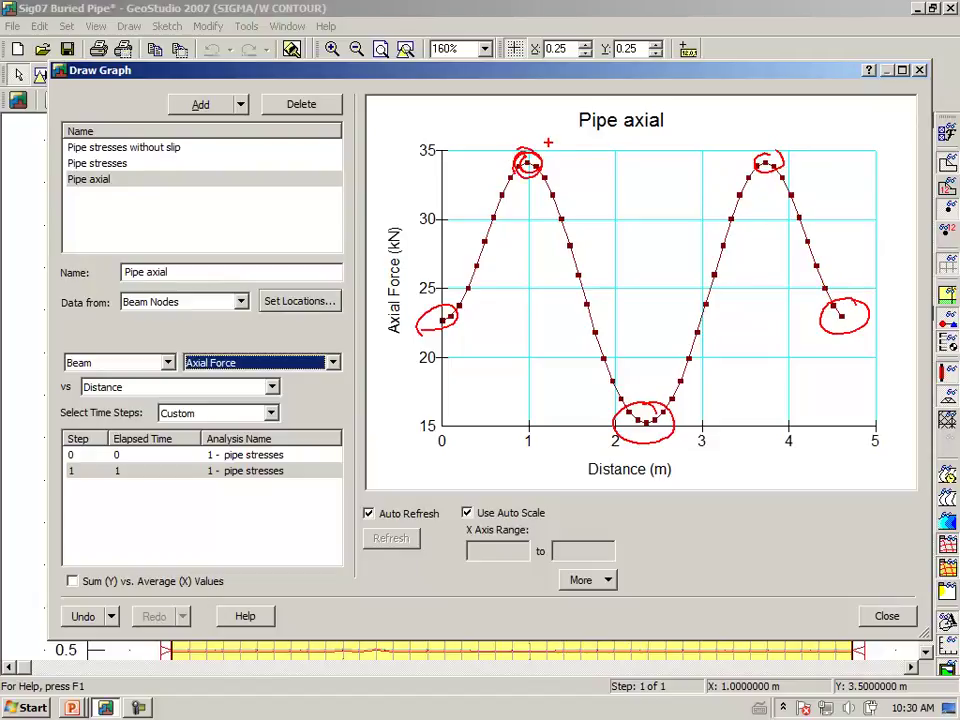
drag(746, 172, 795, 169)
key(Escape)
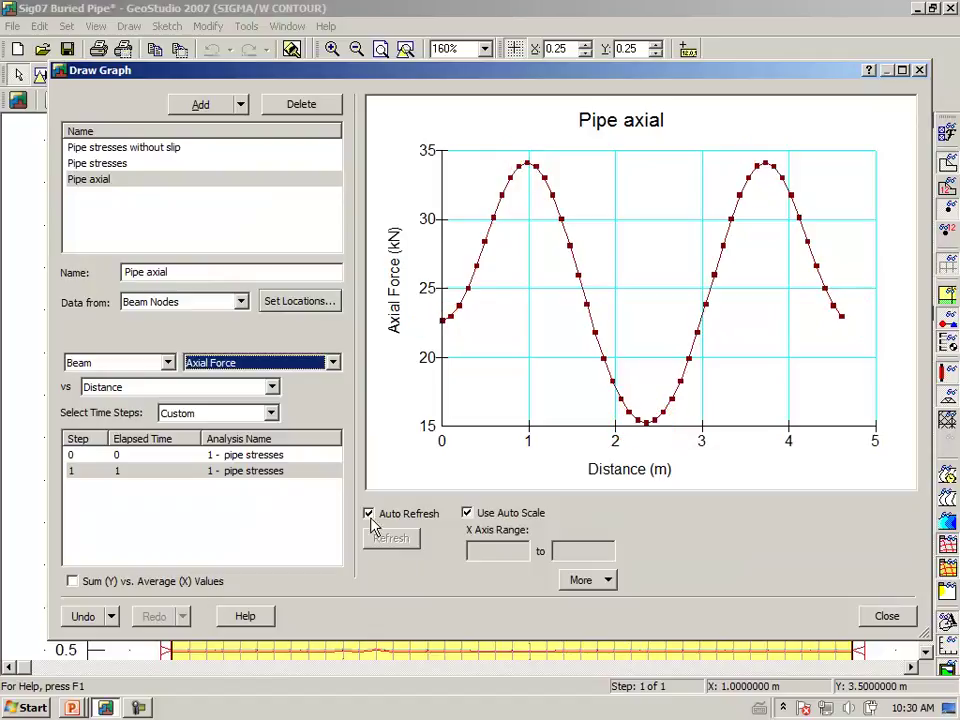
Close the Draw Graph dialog and zoom to show the full 4 m by 4 m meshed domain.
click(884, 616)
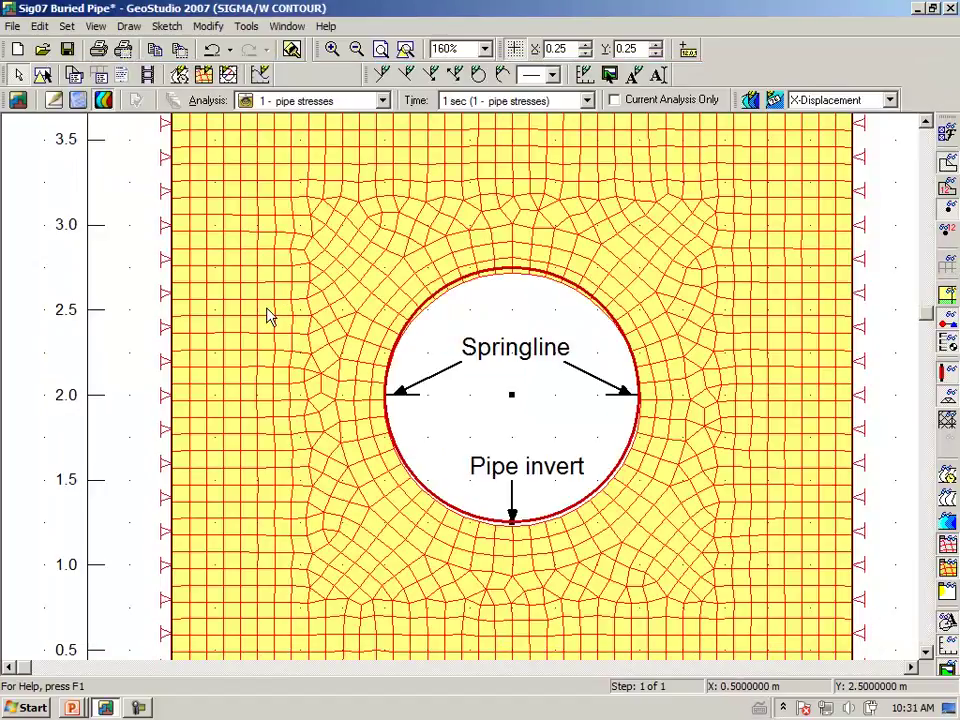
click(405, 50)
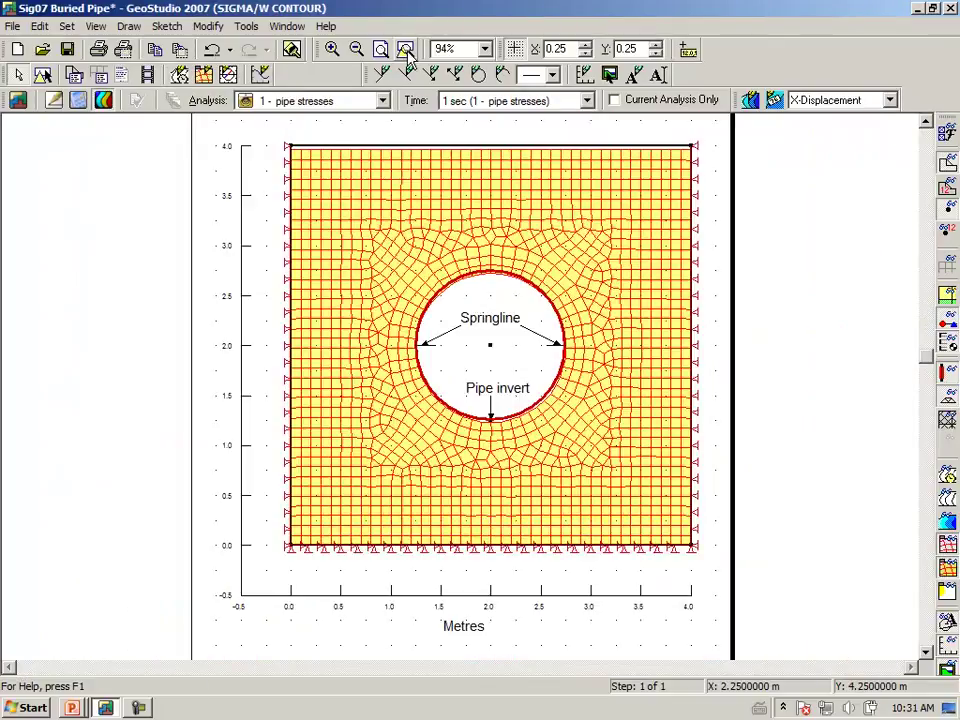